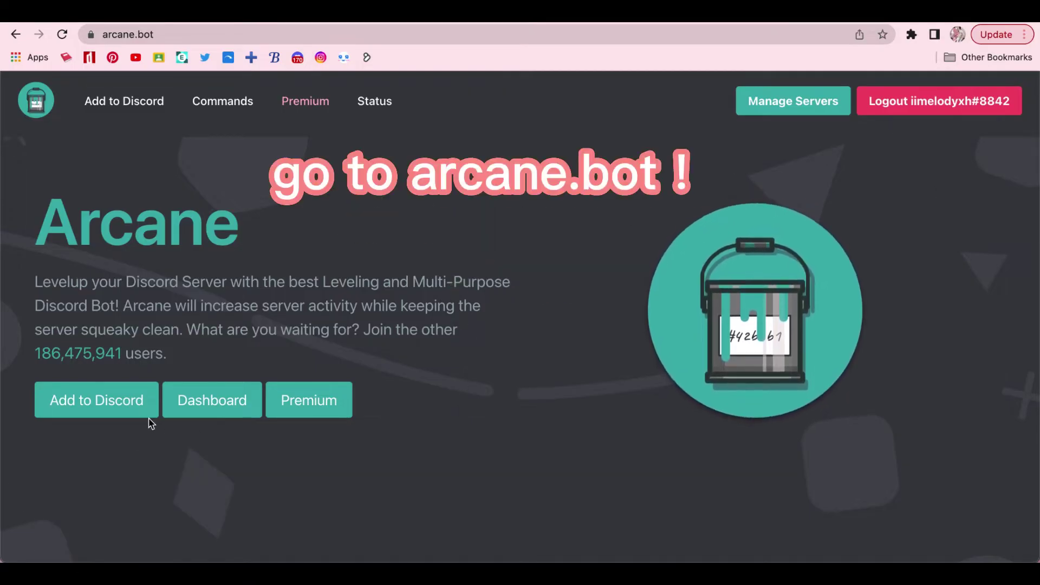
Start adding the Arcane bot to Discord and choose the angelcore 001 server as its destination
left_click(126, 405)
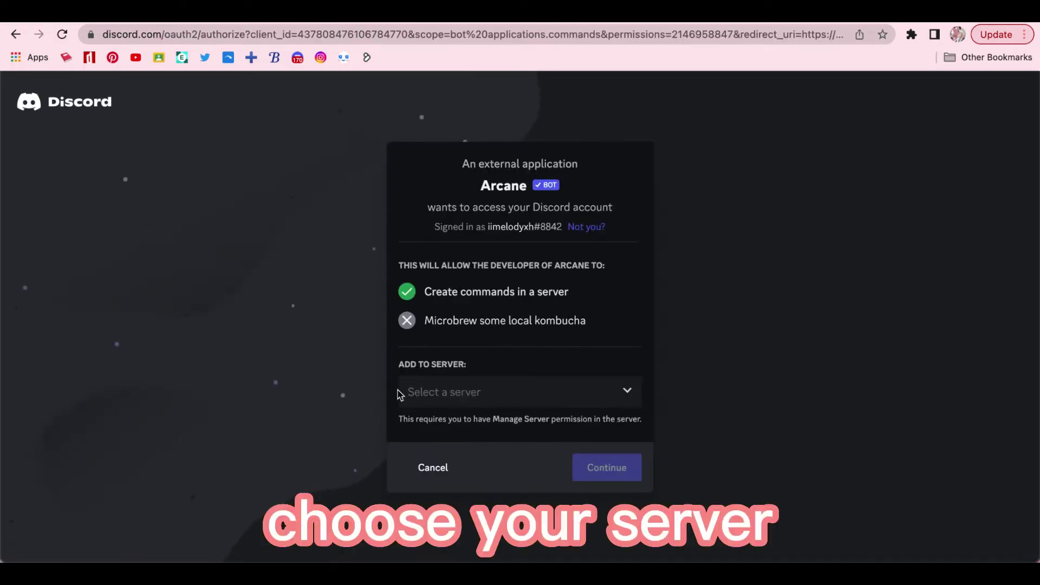
left_click(461, 394)
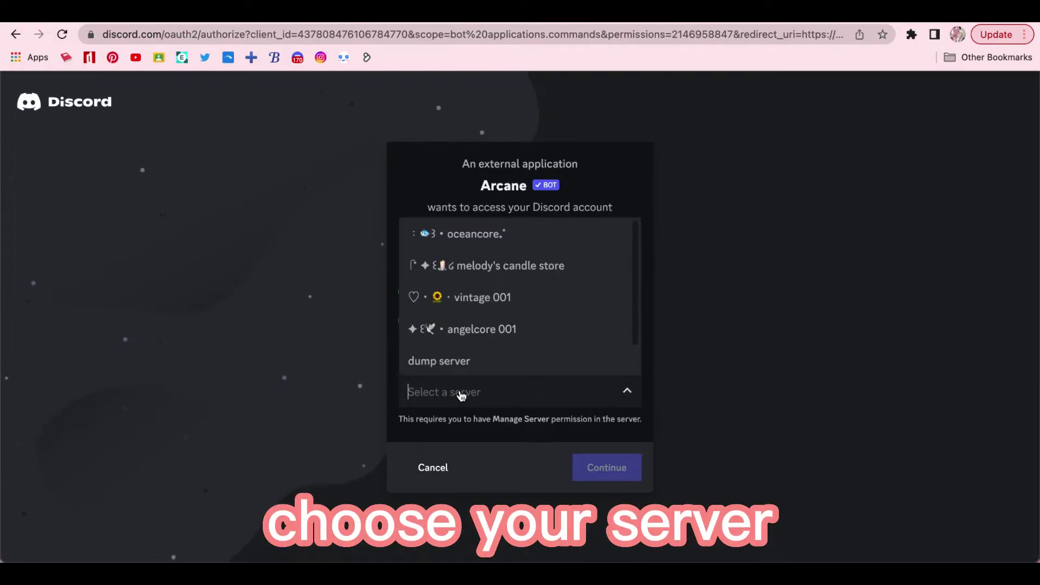
left_click(526, 331)
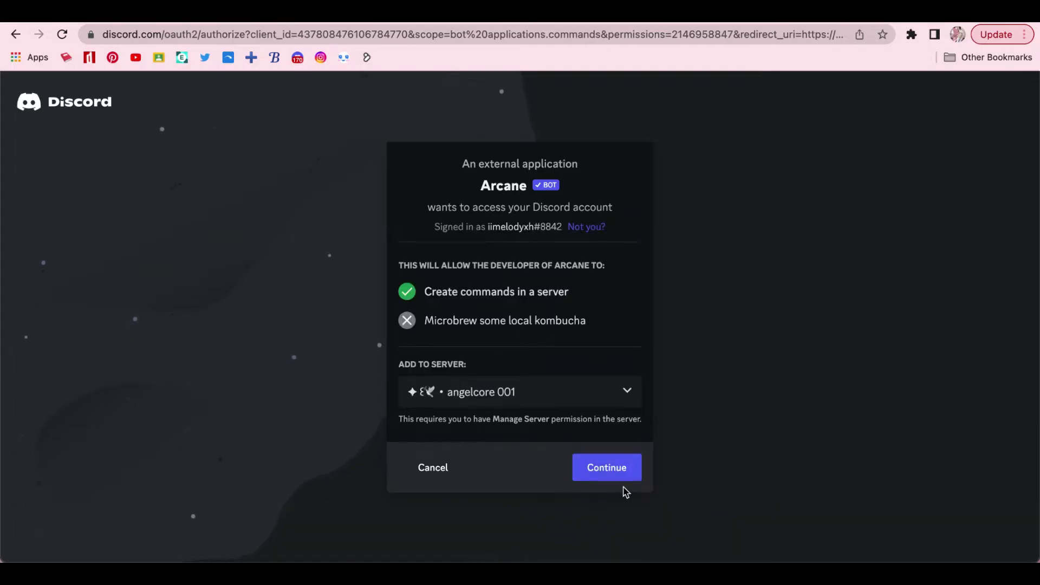
left_click(605, 469)
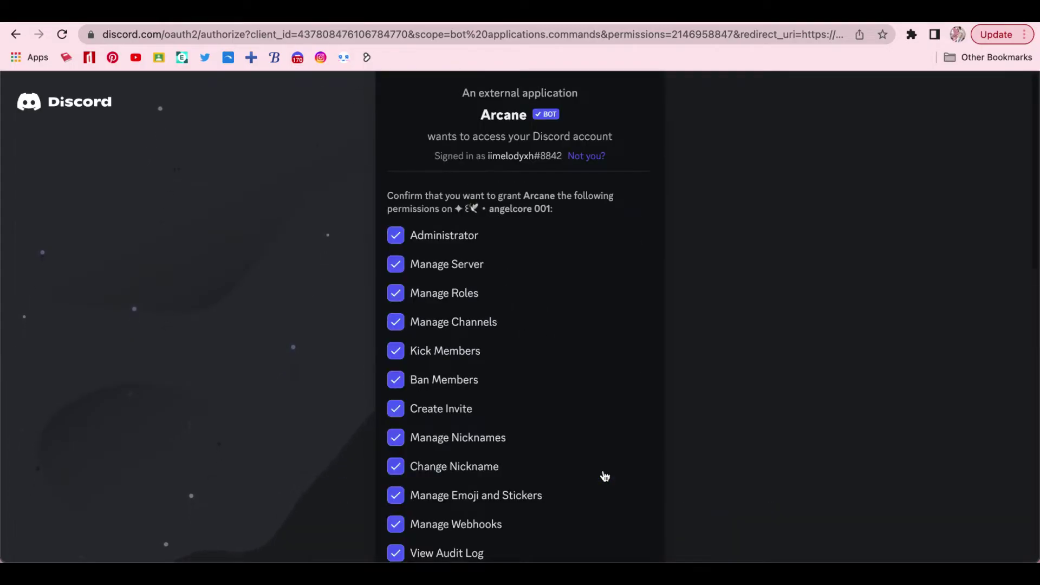
Authorize Arcane on angelcore 001 with all requested permissions granted and complete the verification
scroll(602, 476, "down", 7)
scroll(602, 476, "up", 7)
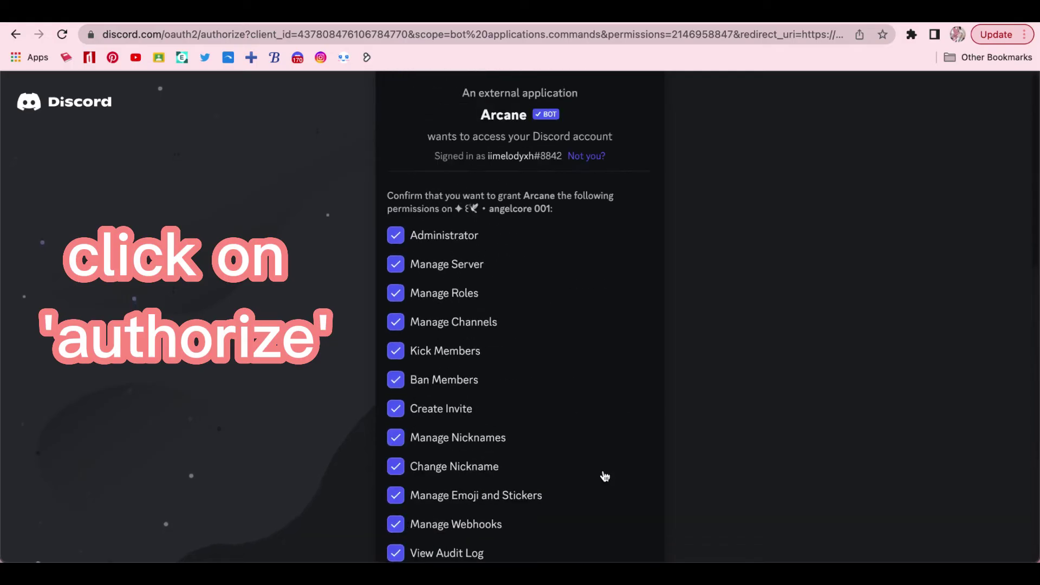
scroll(492, 442, "down", 13)
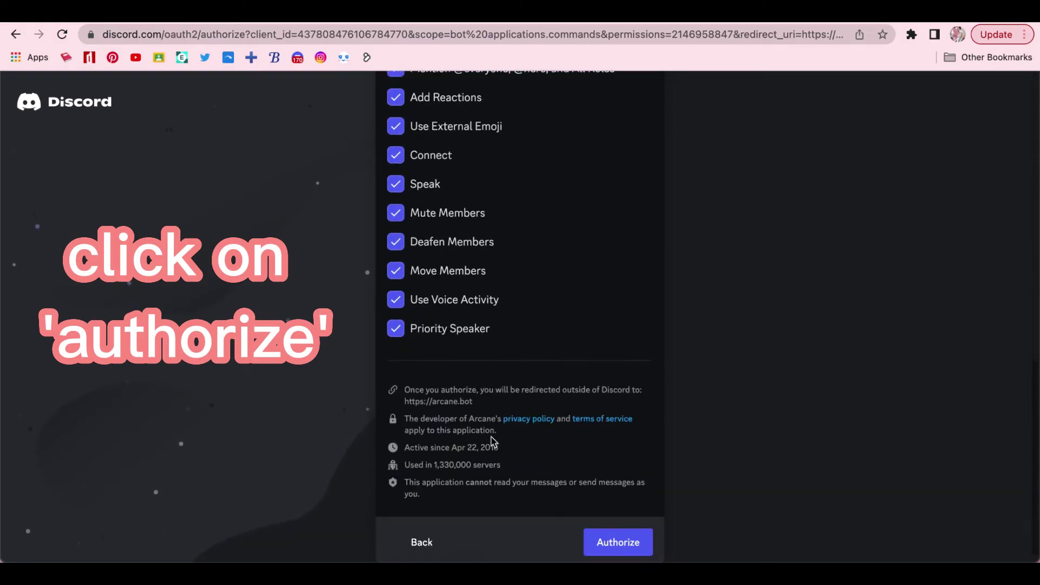
left_click(615, 548)
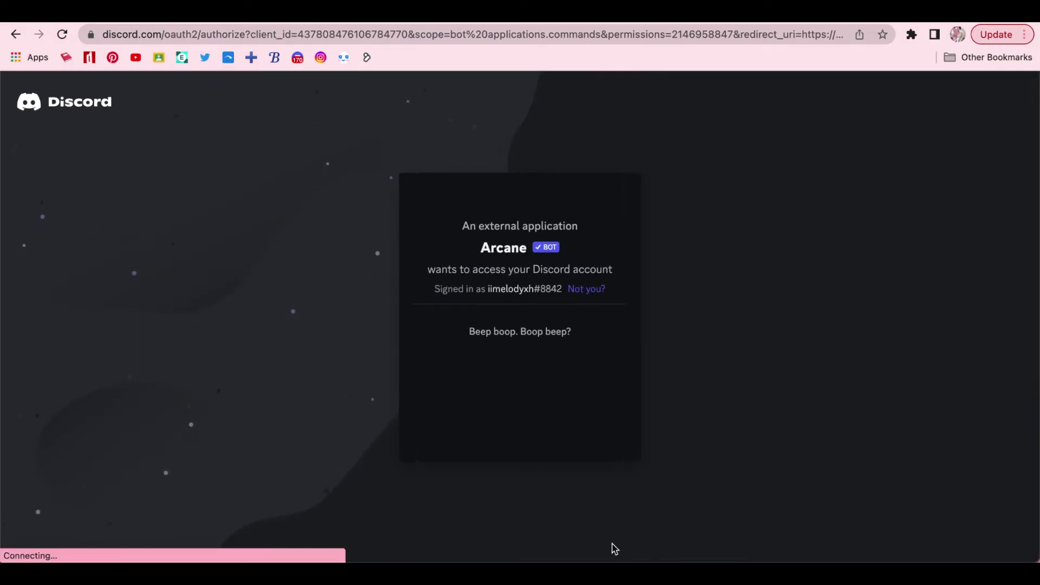
left_click(439, 381)
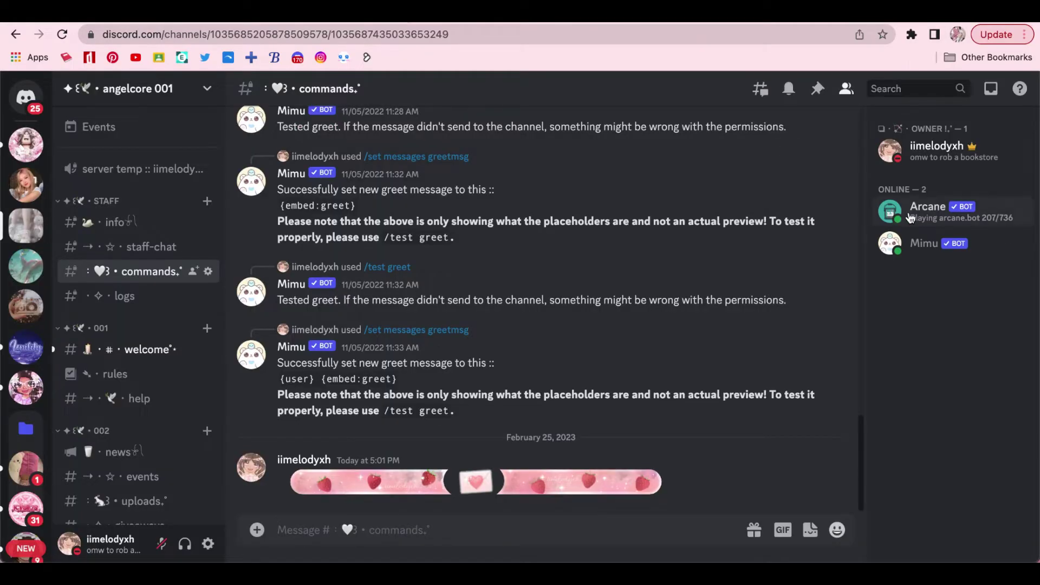
Check the welcome channel of angelcore 001 for the message greeting the Arcane bot
left_click(88, 353)
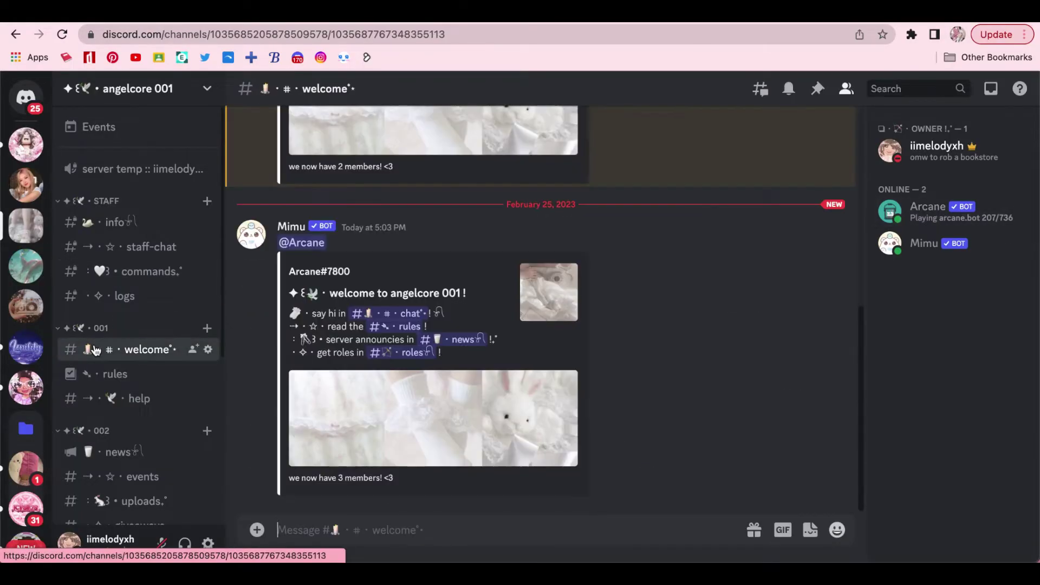
left_click(317, 242)
left_click(316, 242)
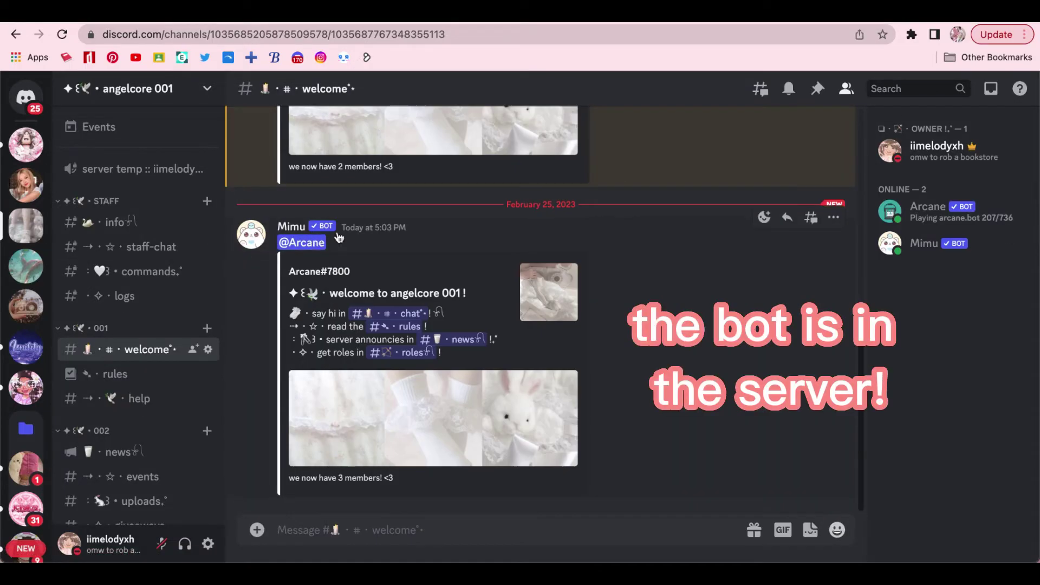
left_click(905, 251)
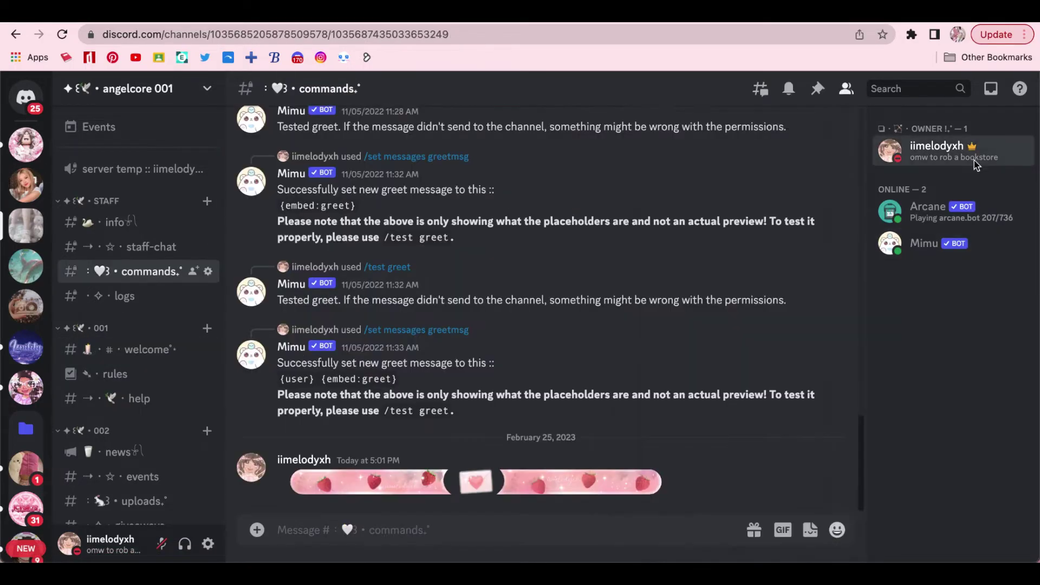
View the level roles listed on the server owner's profile, then close the profile
left_click(937, 149)
scroll(815, 457, "down", 3)
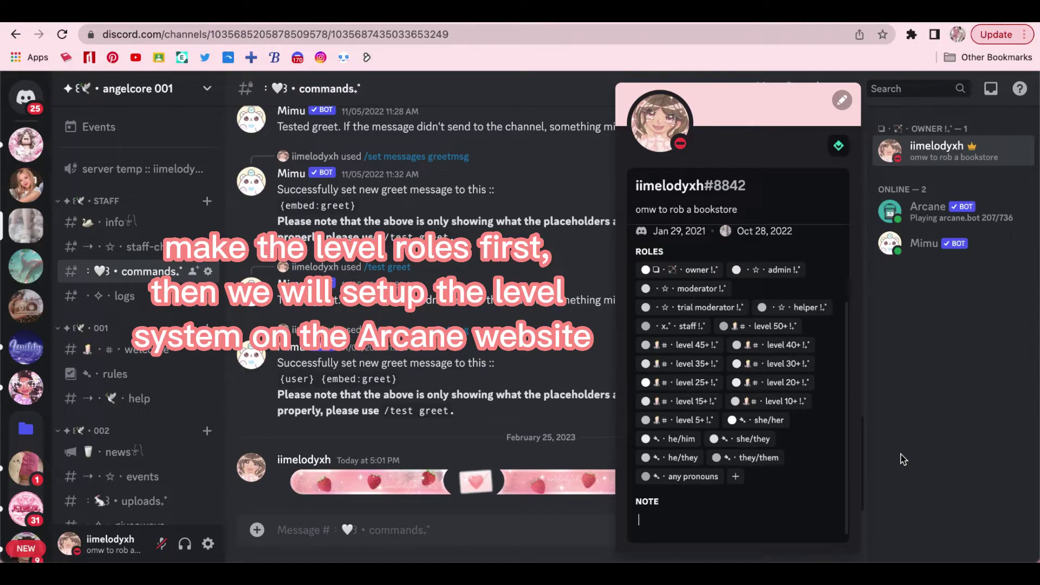
left_click(380, 390)
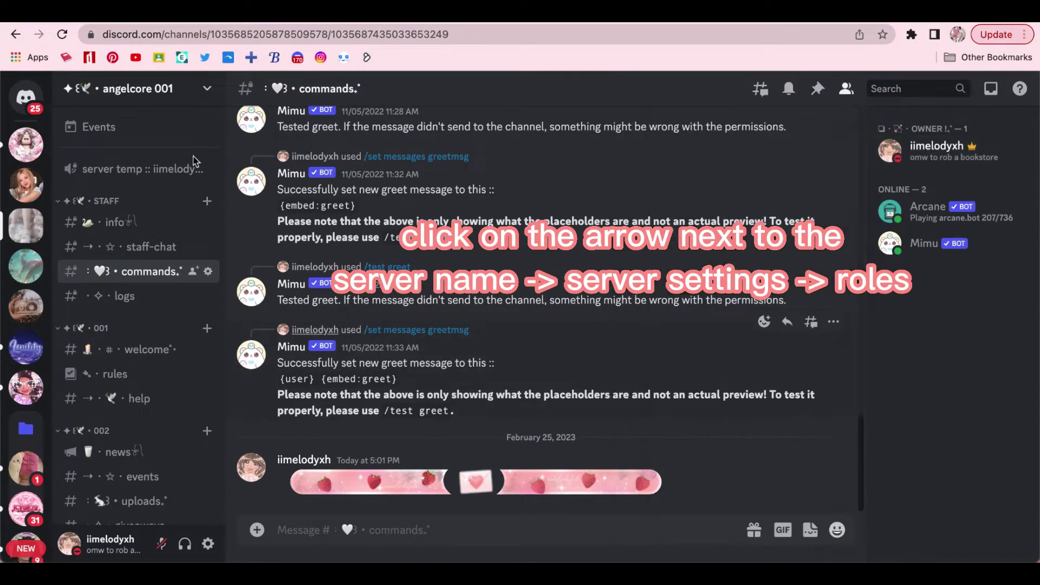
Open the role settings of the angelcore 001 server and create a new role
left_click(208, 89)
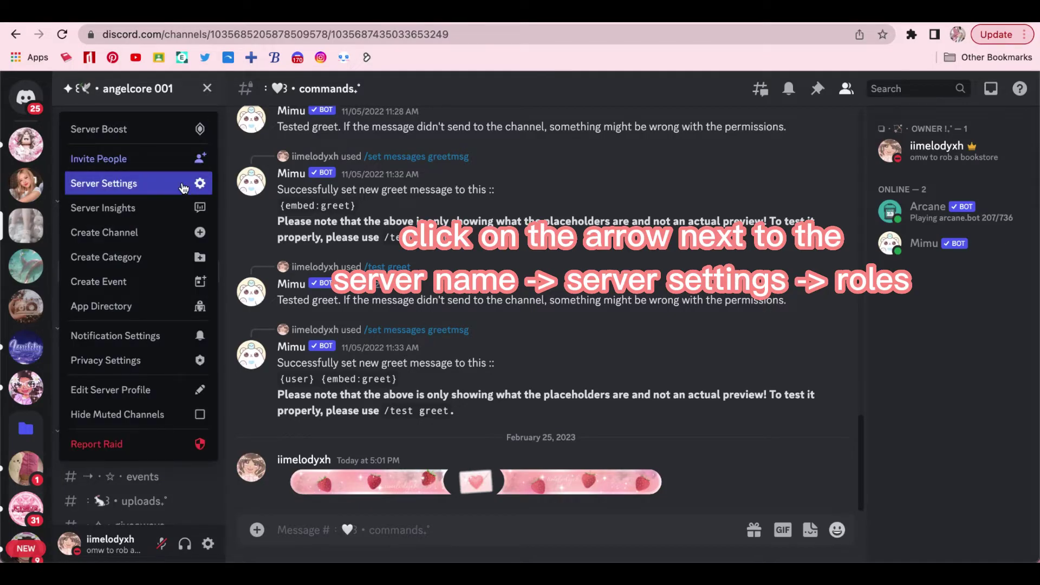
left_click(165, 186)
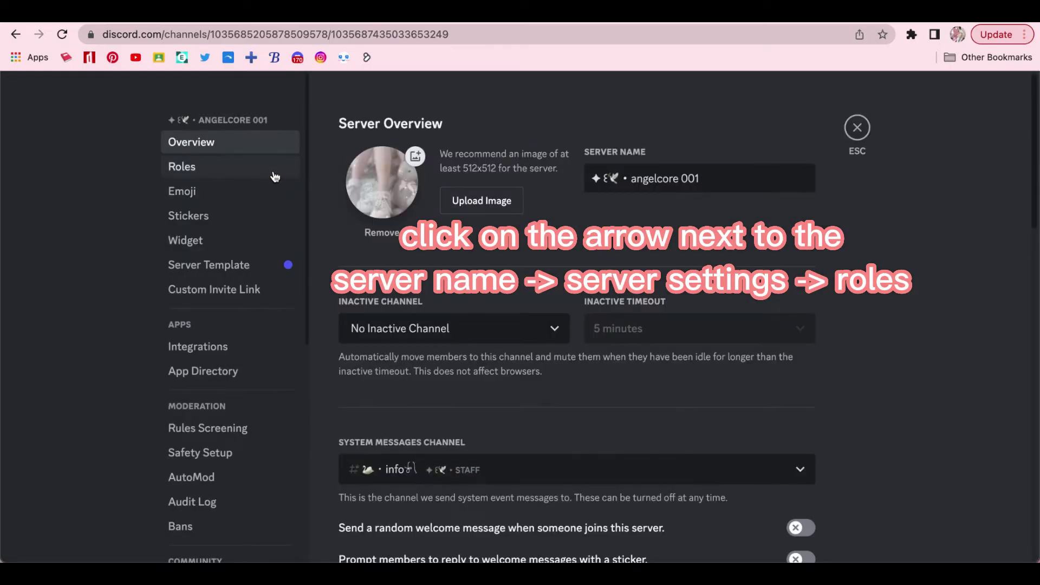
left_click(275, 176)
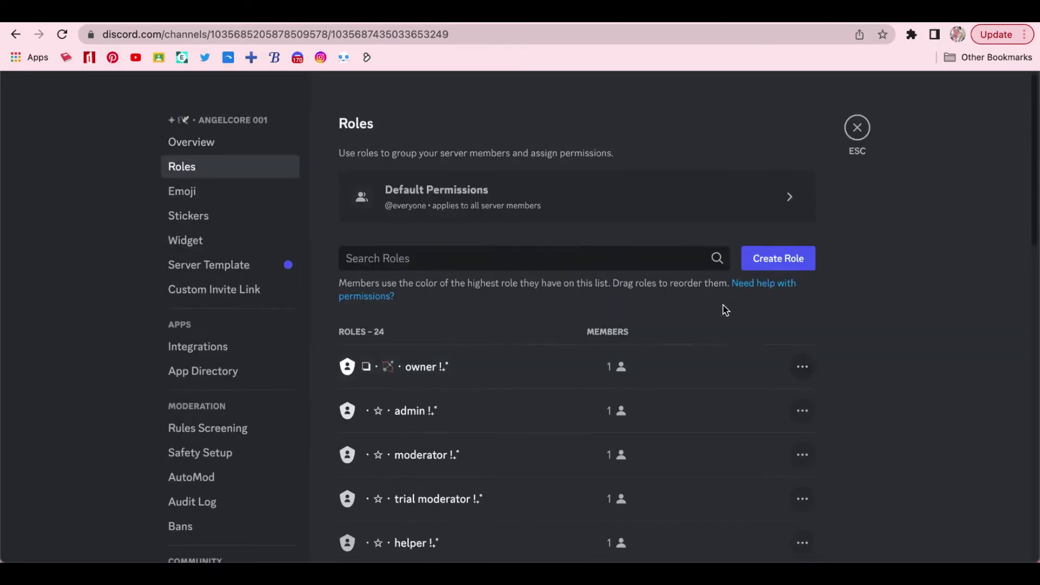
left_click(773, 260)
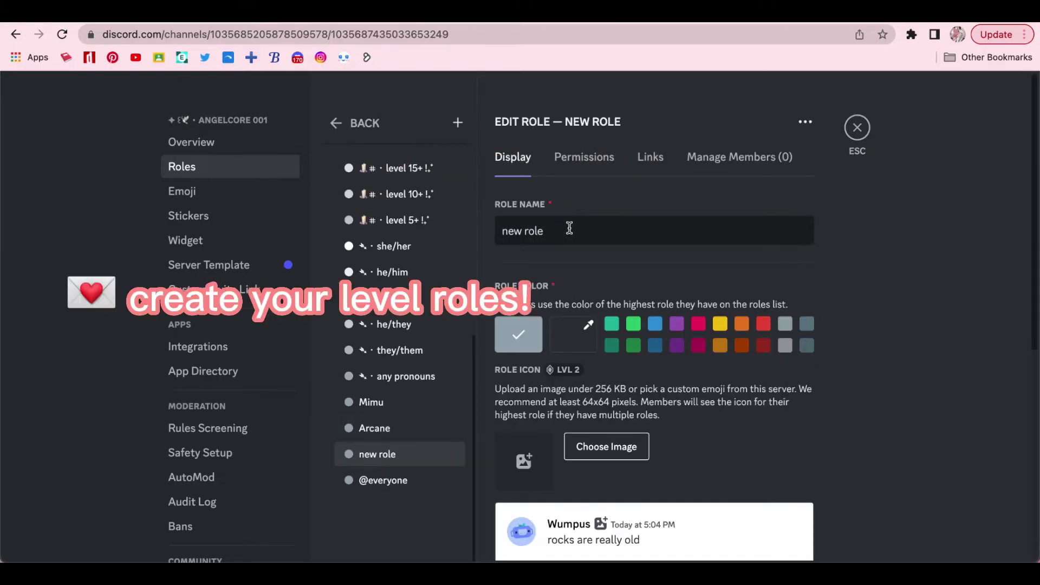
left_click_drag(566, 228, 484, 235)
left_click(694, 230)
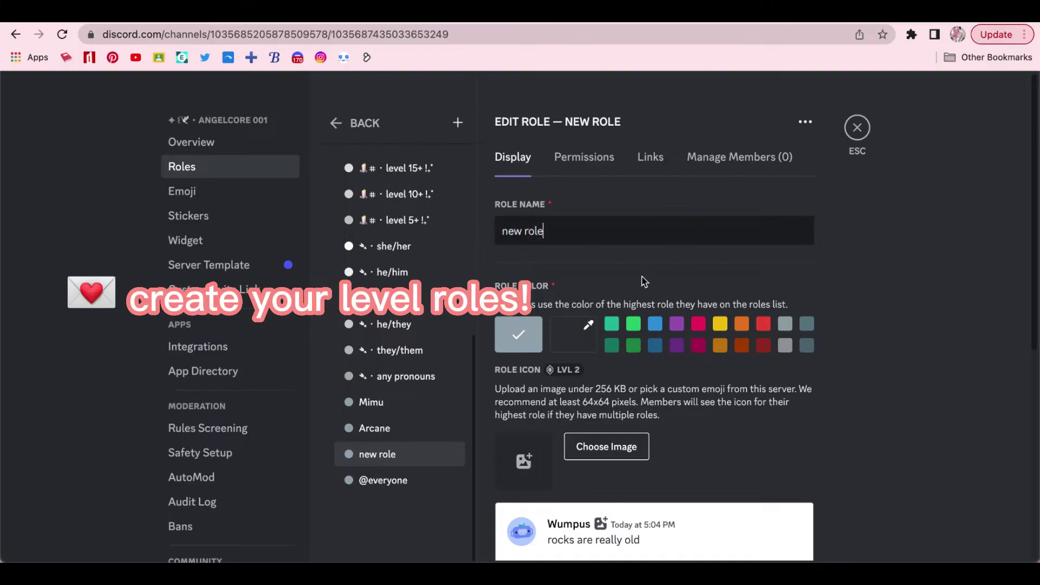
left_click(571, 327)
left_click(866, 395)
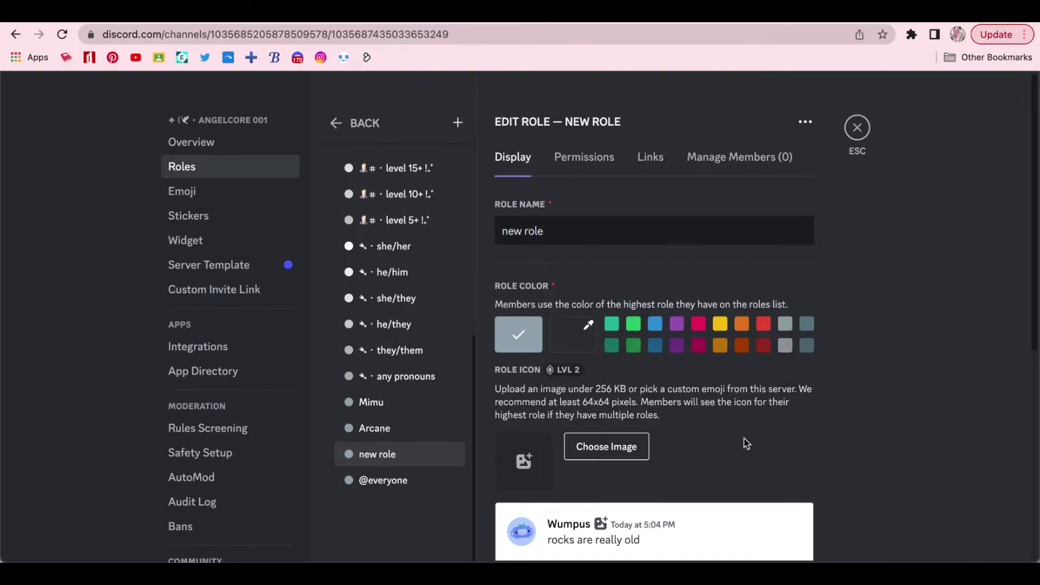
Look over the existing level roles for reference and name the new role "example"
scroll(746, 448, "down", 5)
scroll(746, 447, "up", 5)
scroll(443, 378, "up", 6)
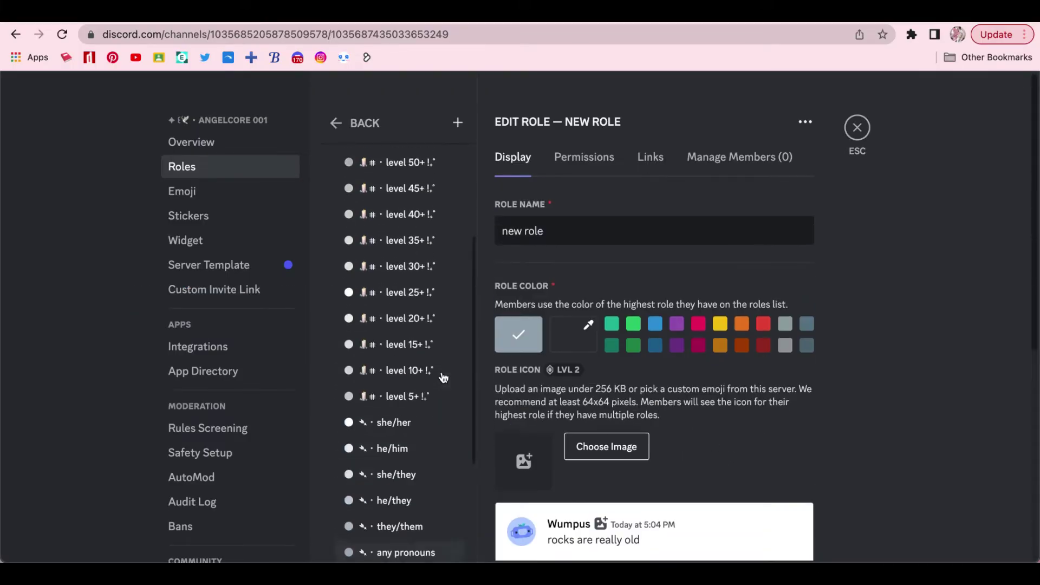
scroll(429, 364, "down", 2)
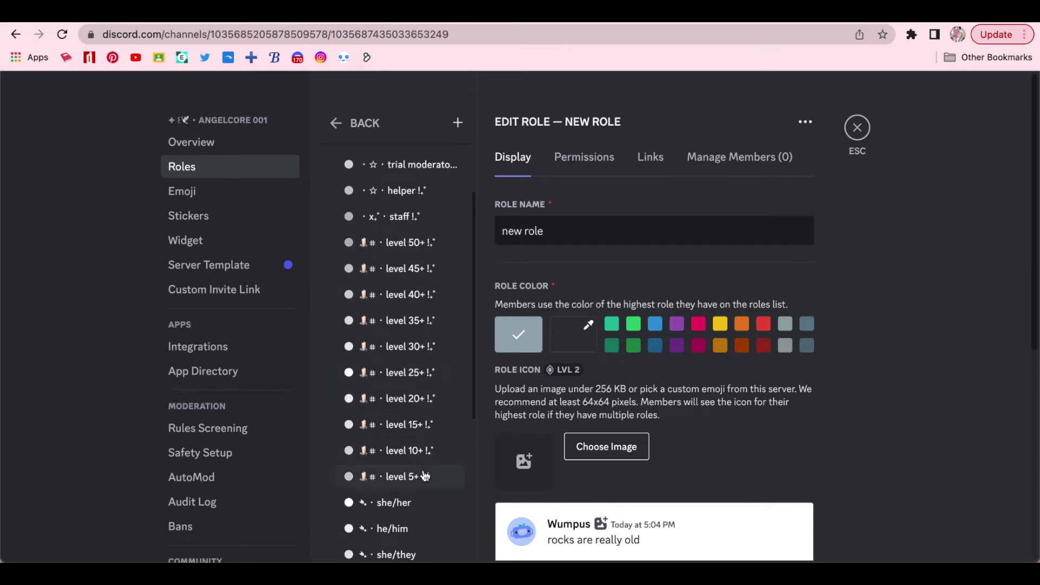
scroll(425, 478, "down", 5)
left_click_drag(563, 226, 486, 232)
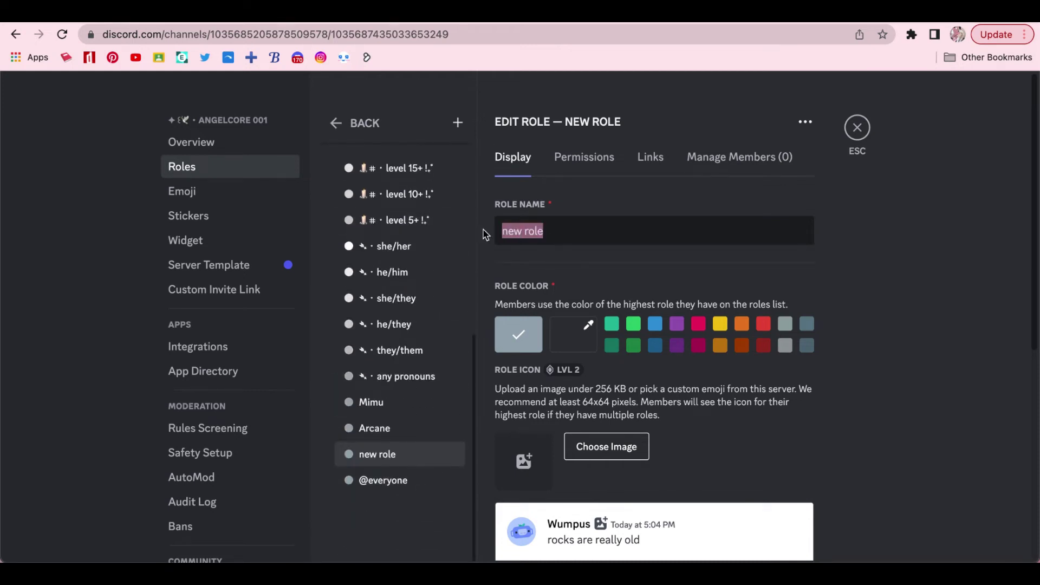
key("BackSpace")
type("example")
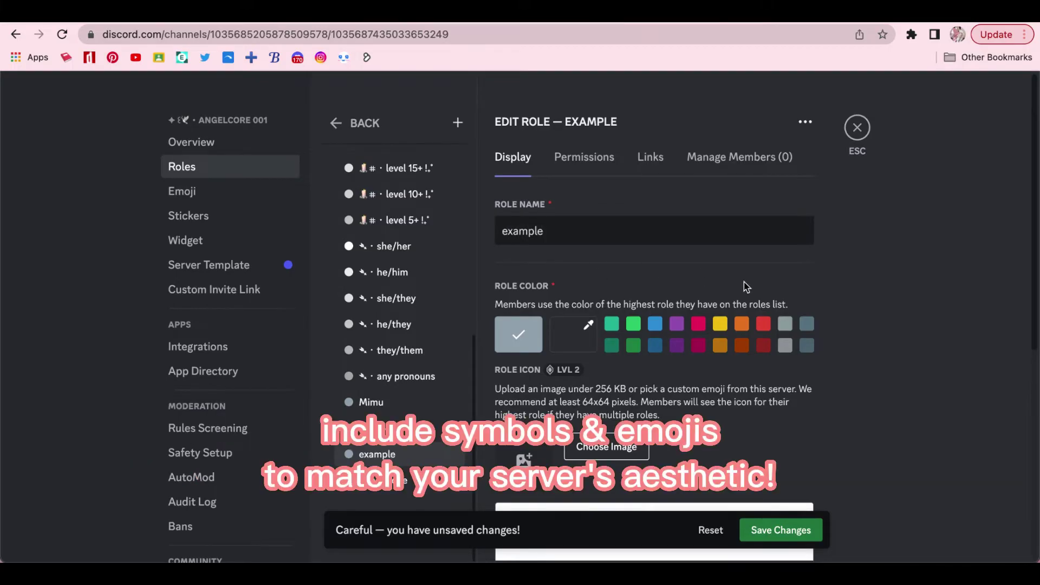
Give the example role a custom light grey color and save the changes
left_click(566, 331)
left_click_drag(630, 361, 611, 357)
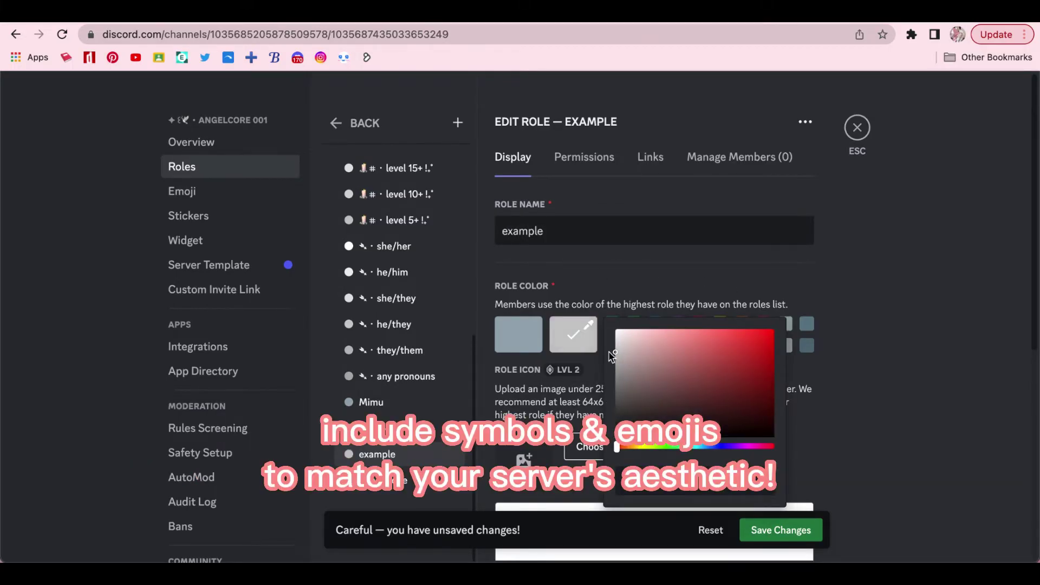
left_click(918, 423)
left_click(792, 530)
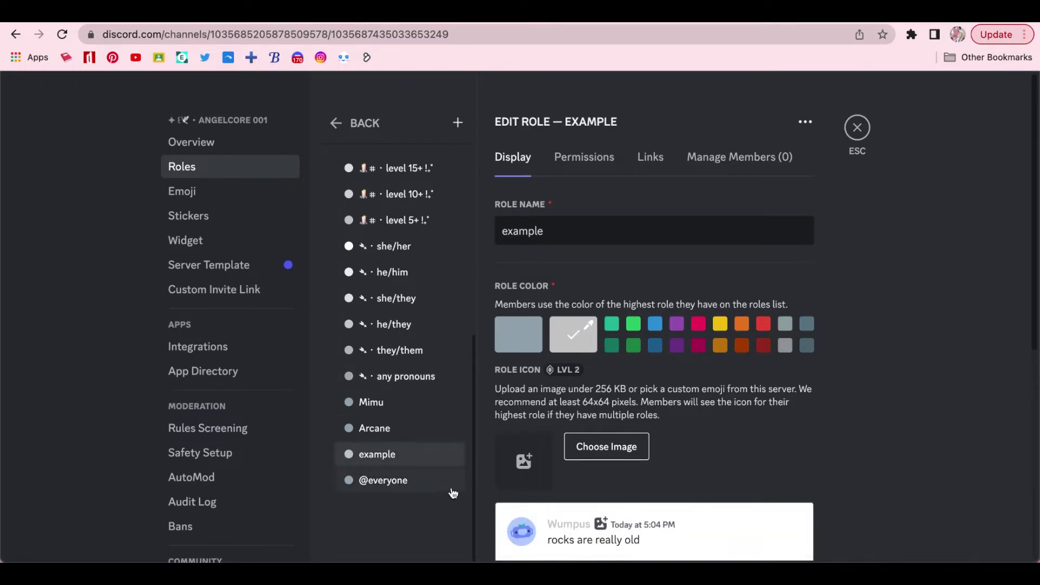
Enable displaying members of the example role separately from online members
scroll(583, 437, "down", 6)
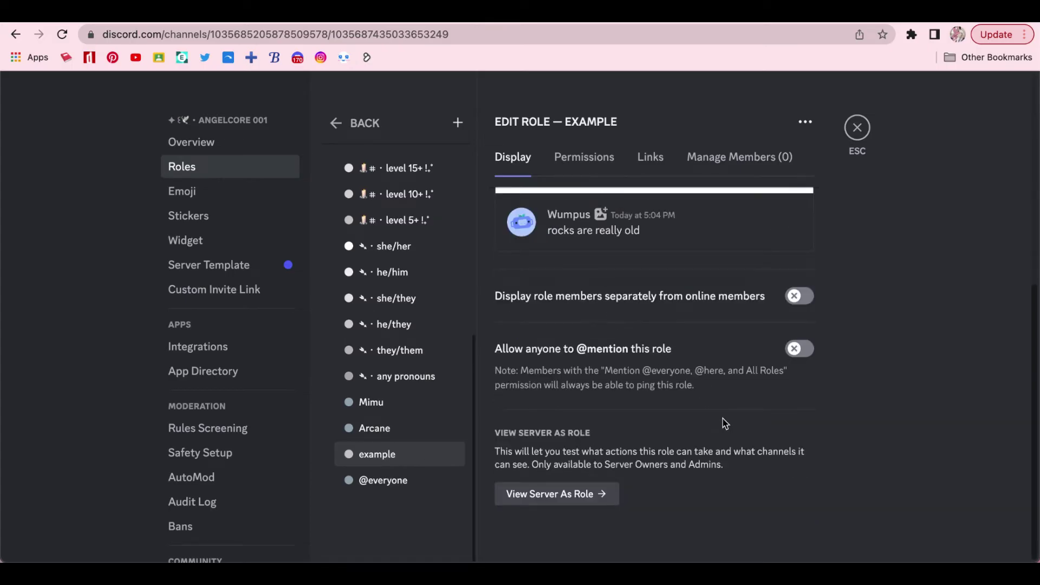
left_click(807, 297)
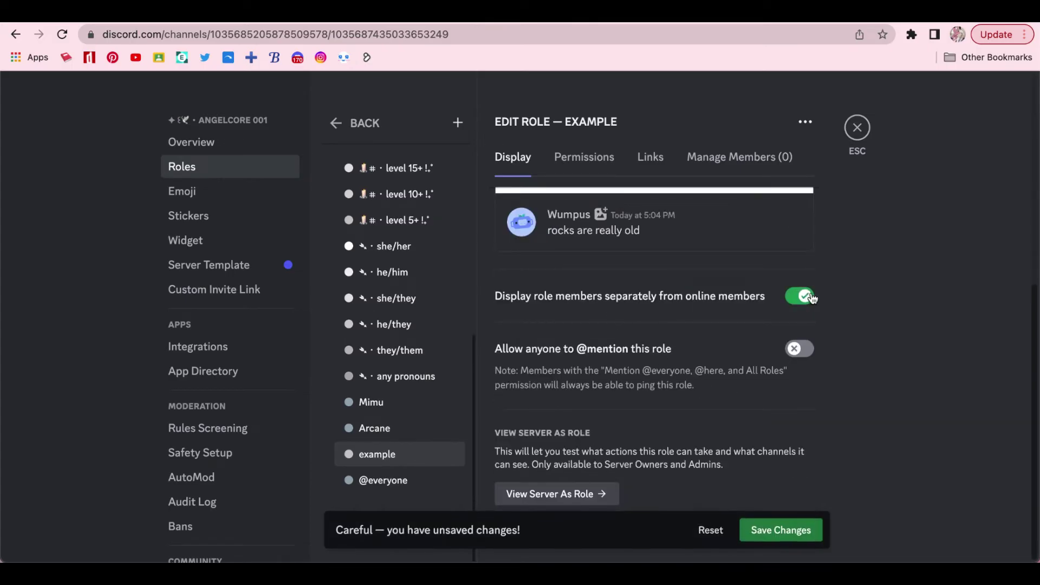
left_click(808, 298)
left_click(692, 525)
left_click(800, 297)
Review the separate-display setting of the level roles up to level 50+, then save the pending changes and close the server settings
scroll(432, 266, "up", 2)
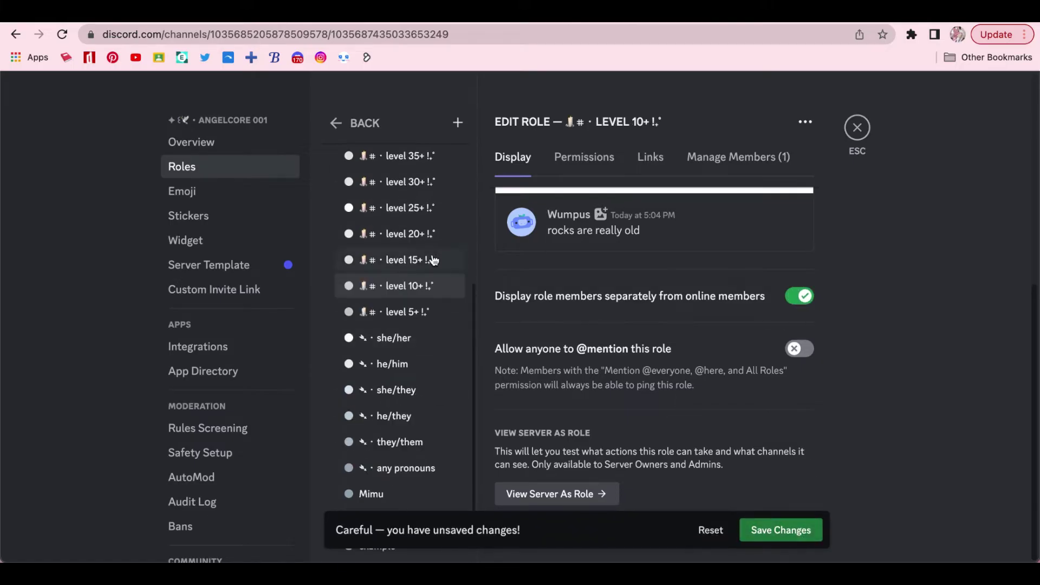
key("Up")
key("Up")
key("Up")
key("Up")
key("Up")
key("Up")
key("Up")
key("Up")
scroll(448, 213, "up", 2)
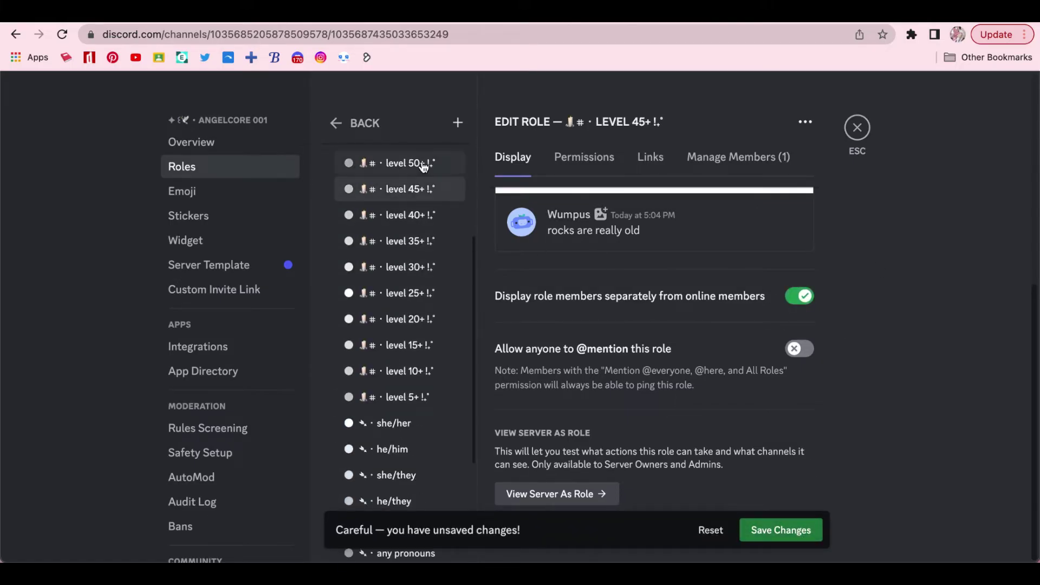
left_click(805, 528)
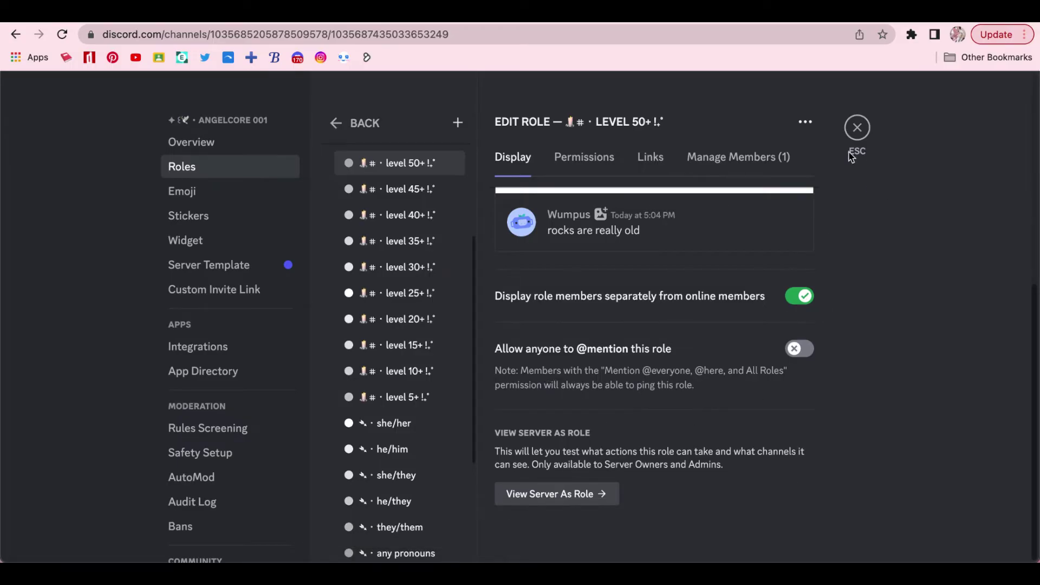
left_click(856, 132)
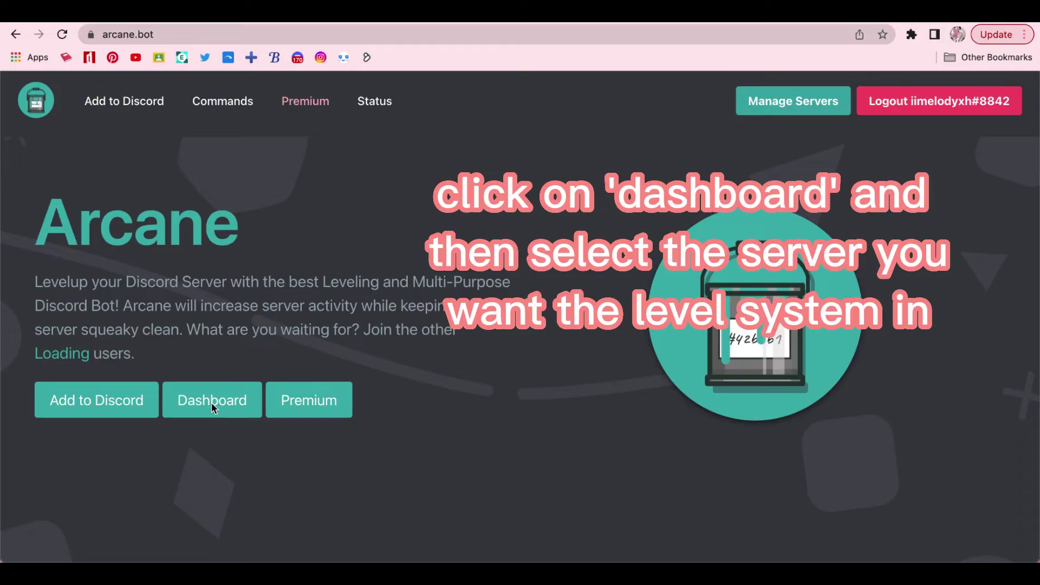
On the Arcane website, open the dashboard of the angelcore 001 server
left_click(211, 407)
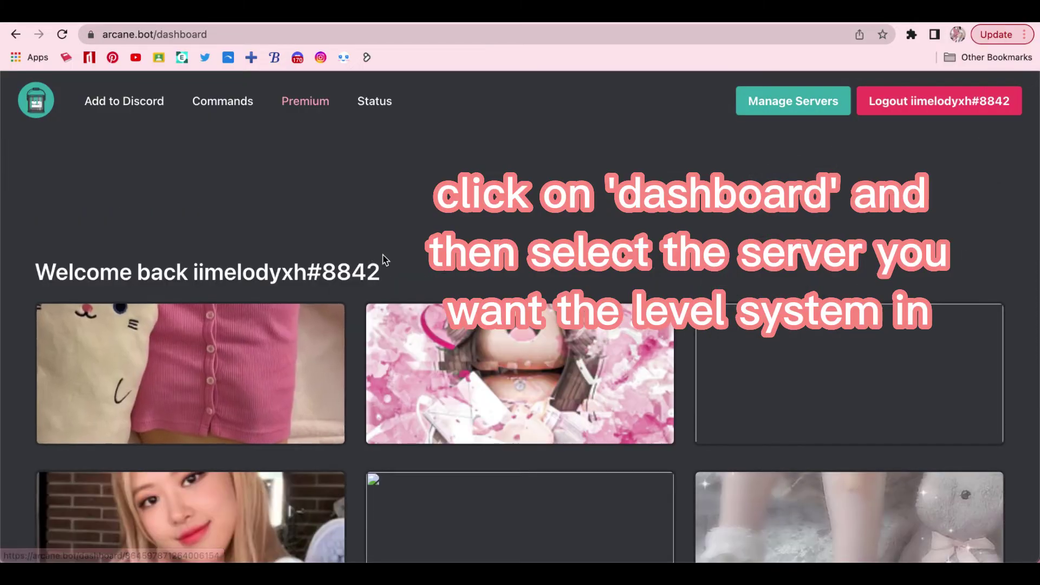
scroll(383, 260, "down", 5)
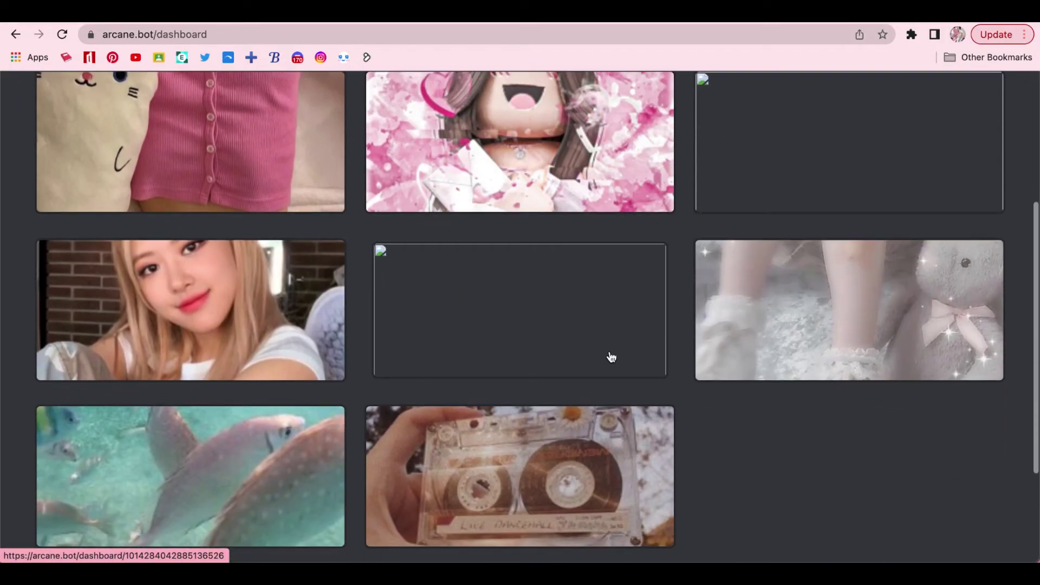
left_click(808, 341)
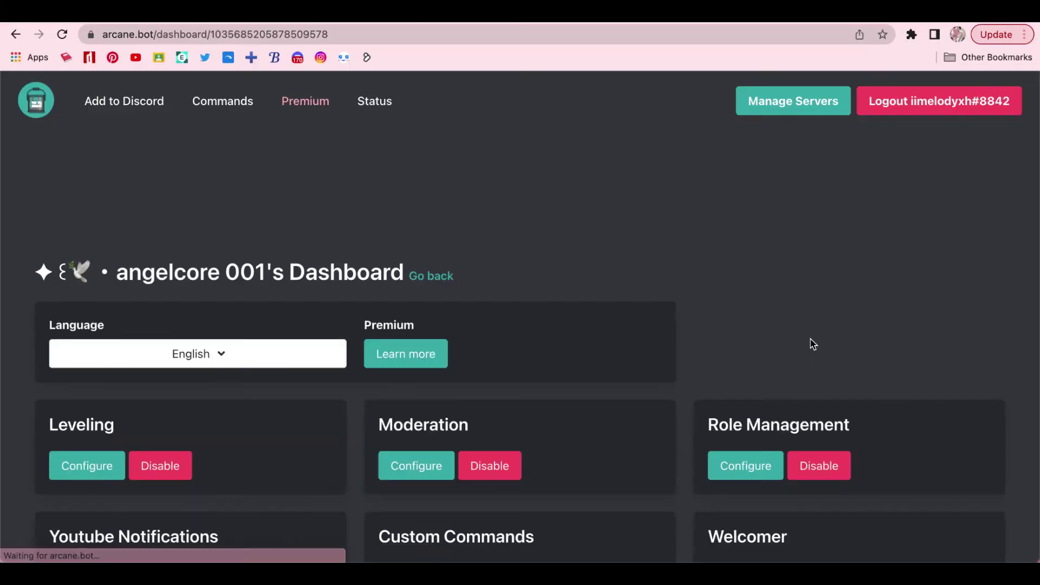
scroll(676, 314, "down", 2)
scroll(673, 314, "up", 2)
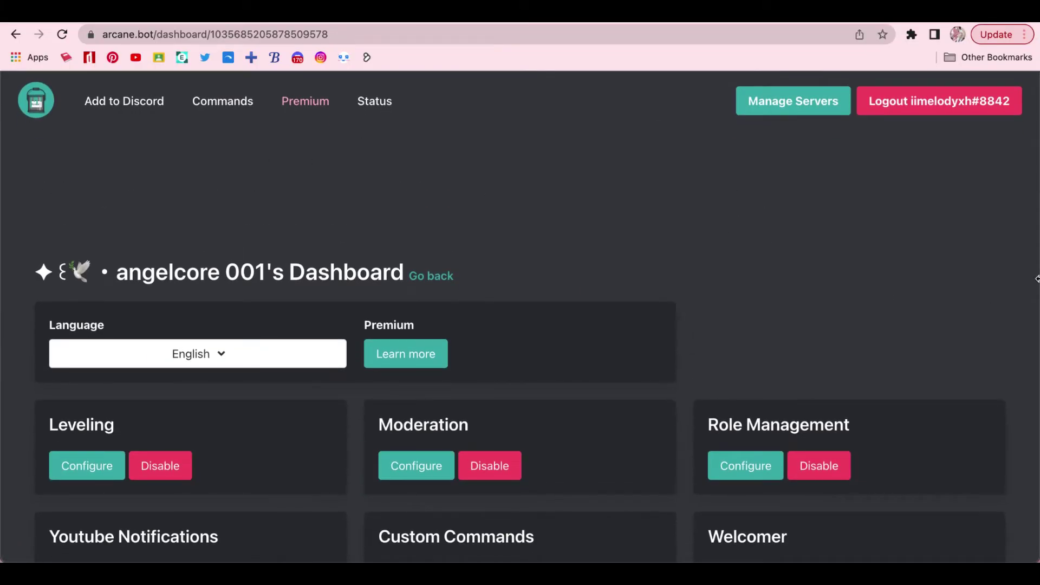
Open the configuration page of the Leveling module for the server
scroll(704, 336, "down", 3)
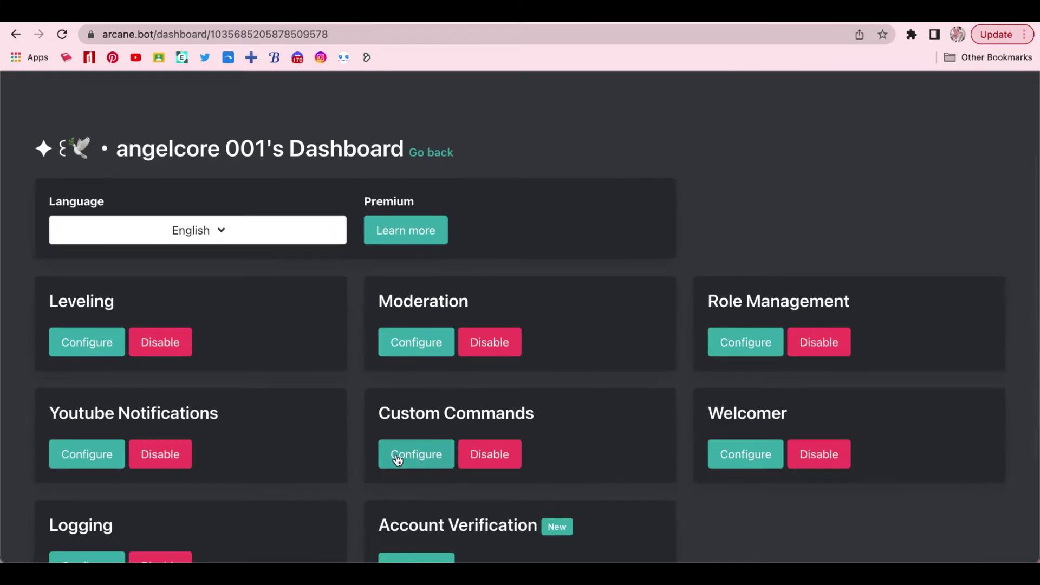
scroll(395, 457, "down", 3)
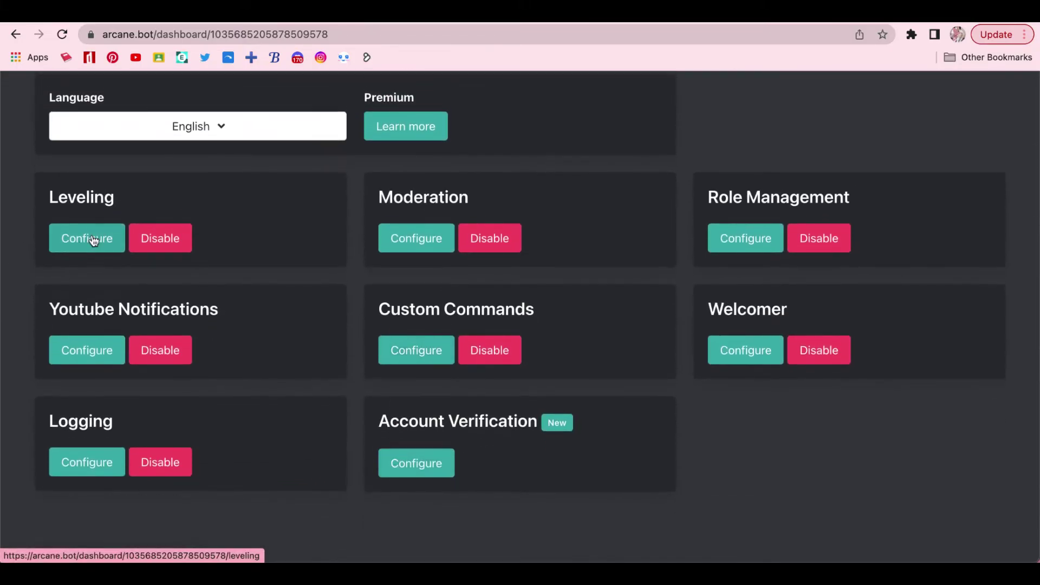
left_click(115, 235)
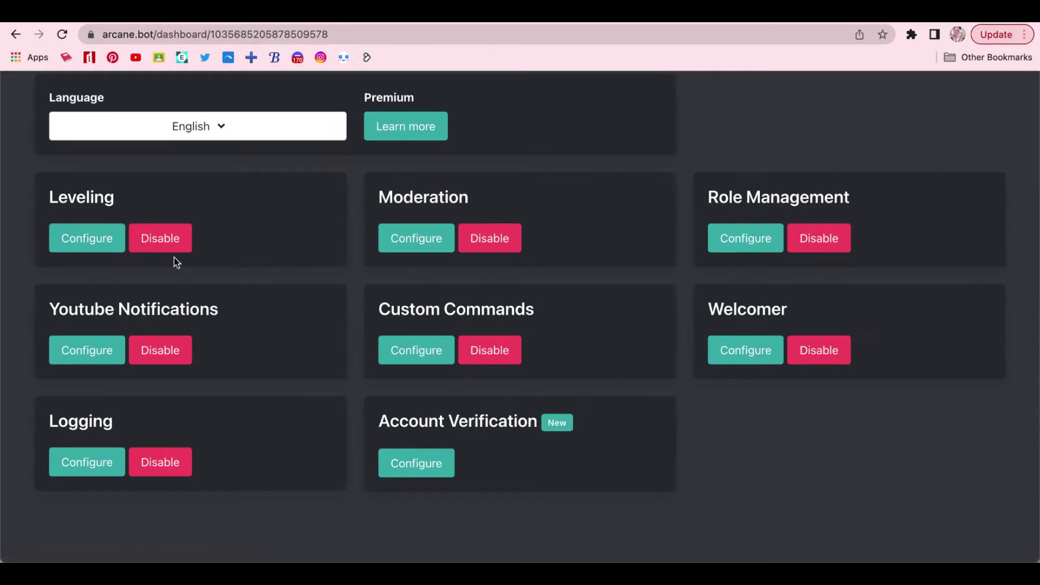
left_click(96, 236)
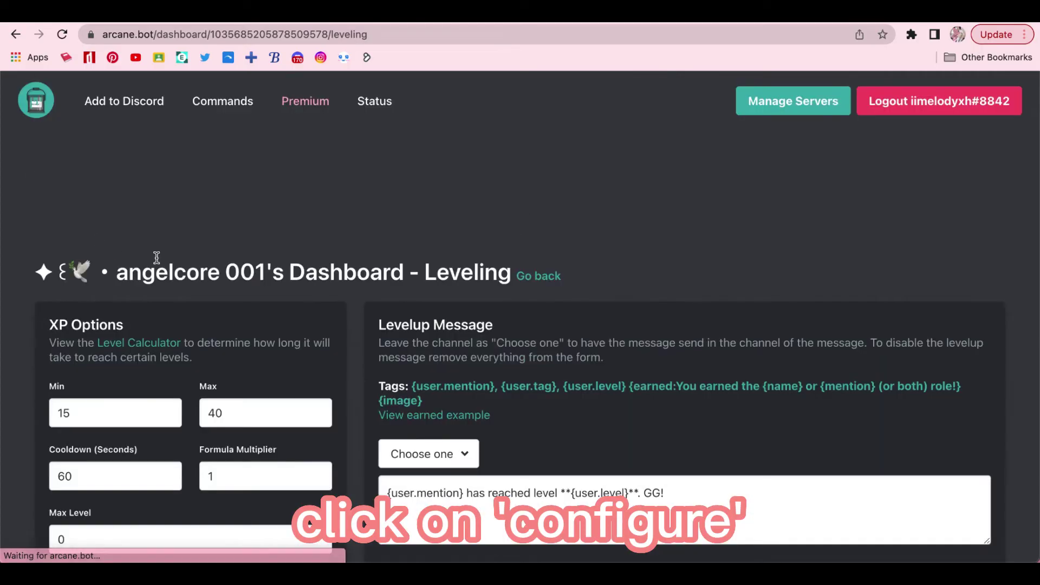
Replace "GG!" in the levelup message with "Keep chatting and being active in the server to earn XP and unlock more perks!"
scroll(275, 259, "down", 3)
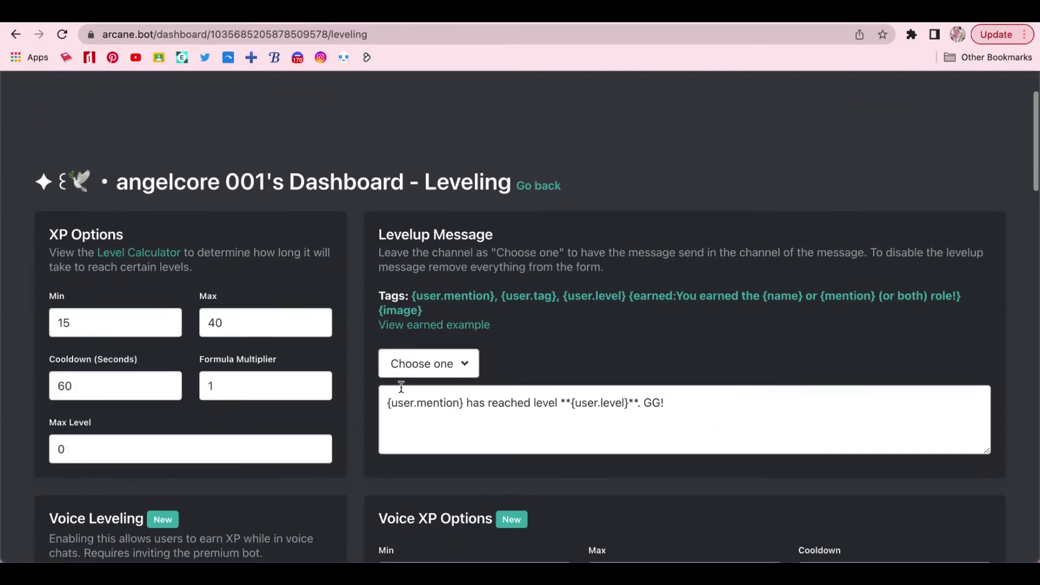
scroll(402, 387, "down", 2)
scroll(401, 387, "up", 2)
scroll(401, 388, "down", 2)
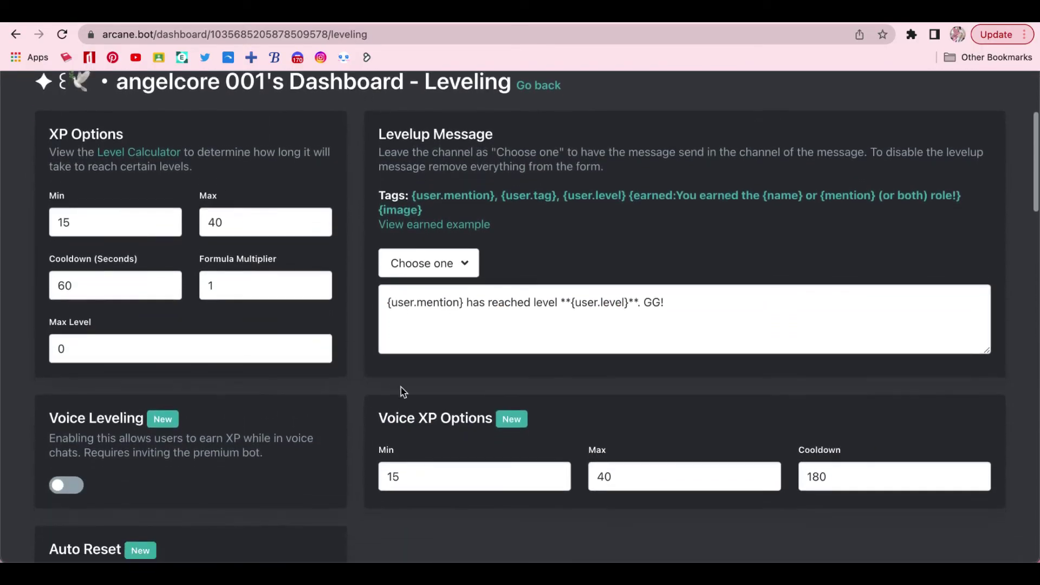
scroll(448, 376, "down", 2)
scroll(447, 374, "up", 3)
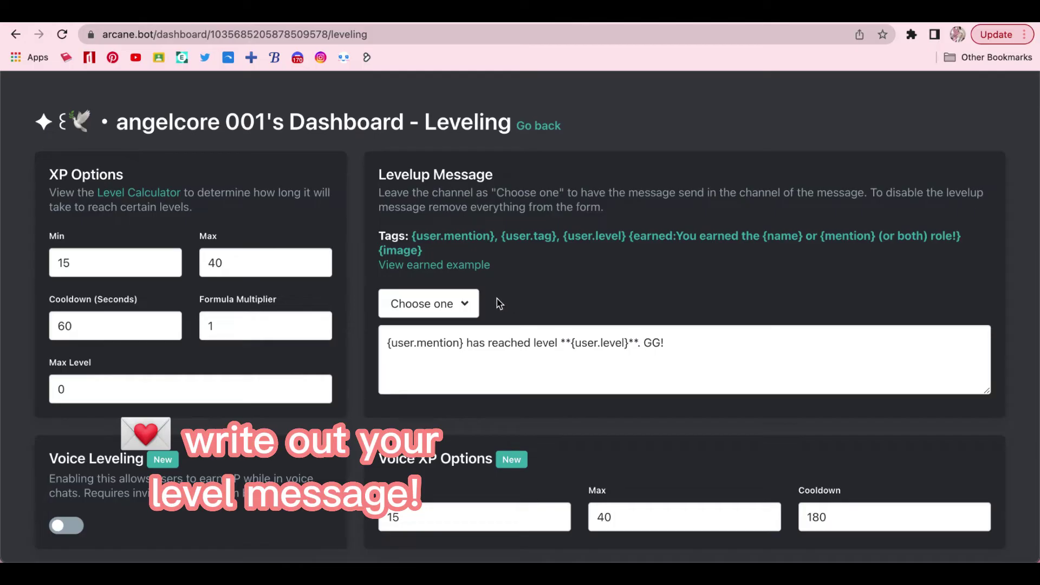
left_click(471, 304)
left_click(669, 301)
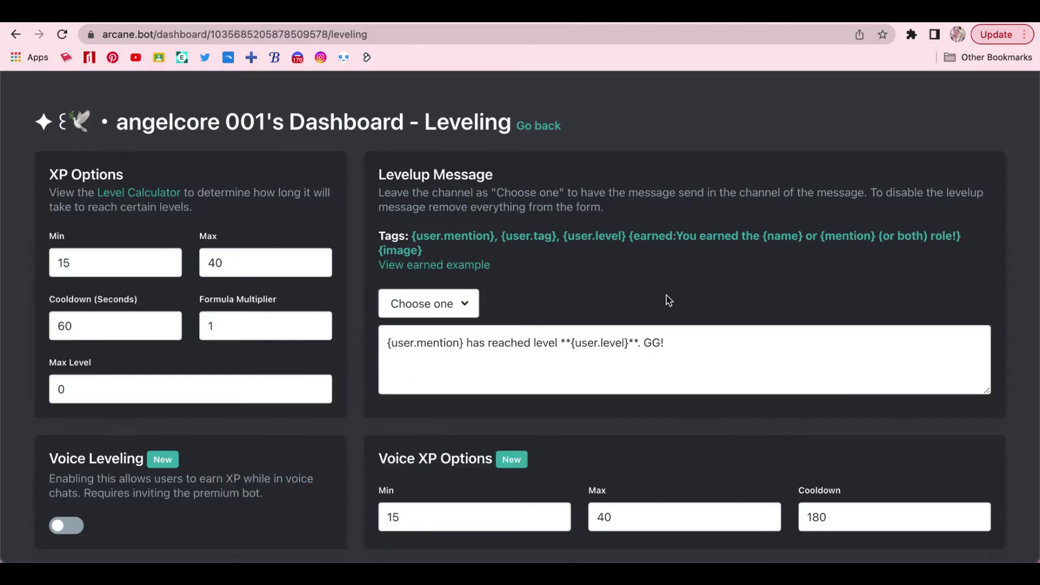
left_click(680, 358)
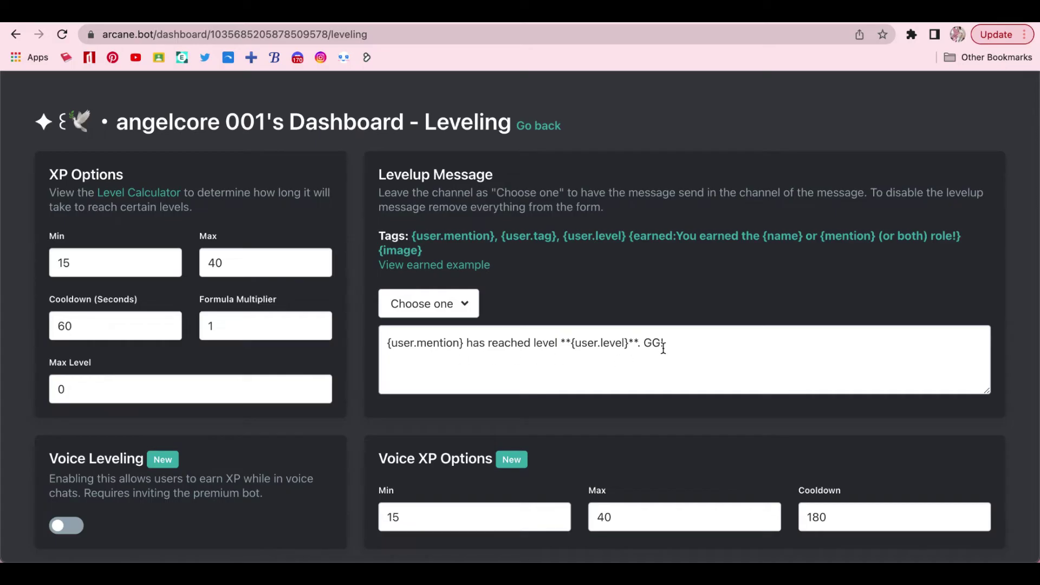
left_click_drag(663, 348, 649, 343)
key("BackSpace")
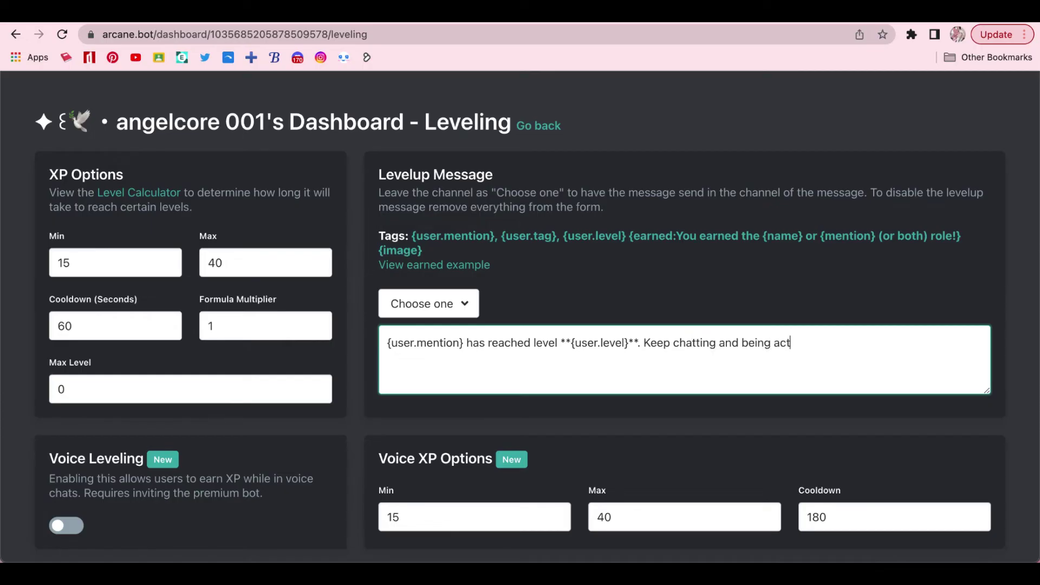
type("he server to earn XP")
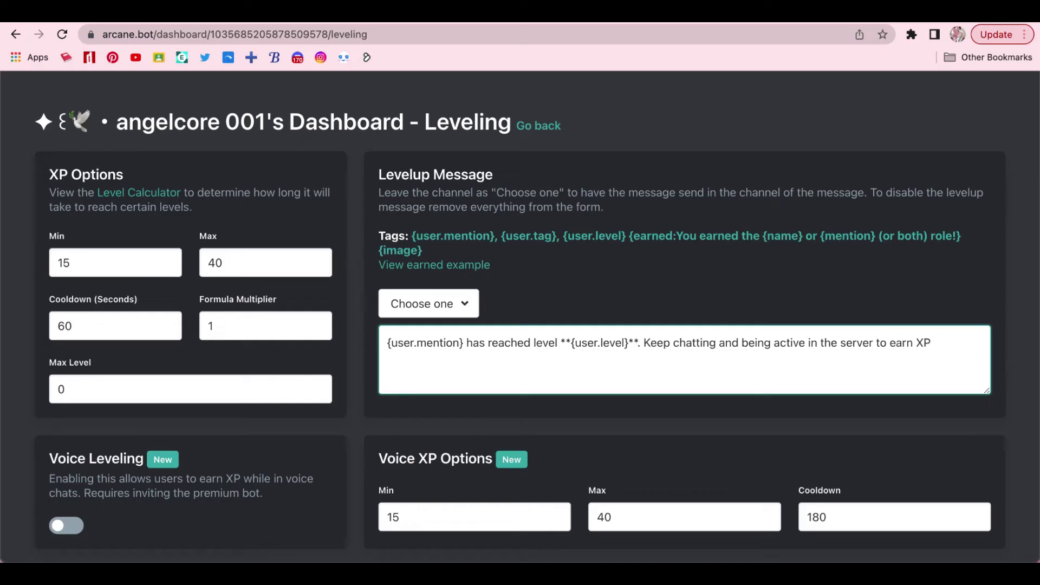
type(" and unlock")
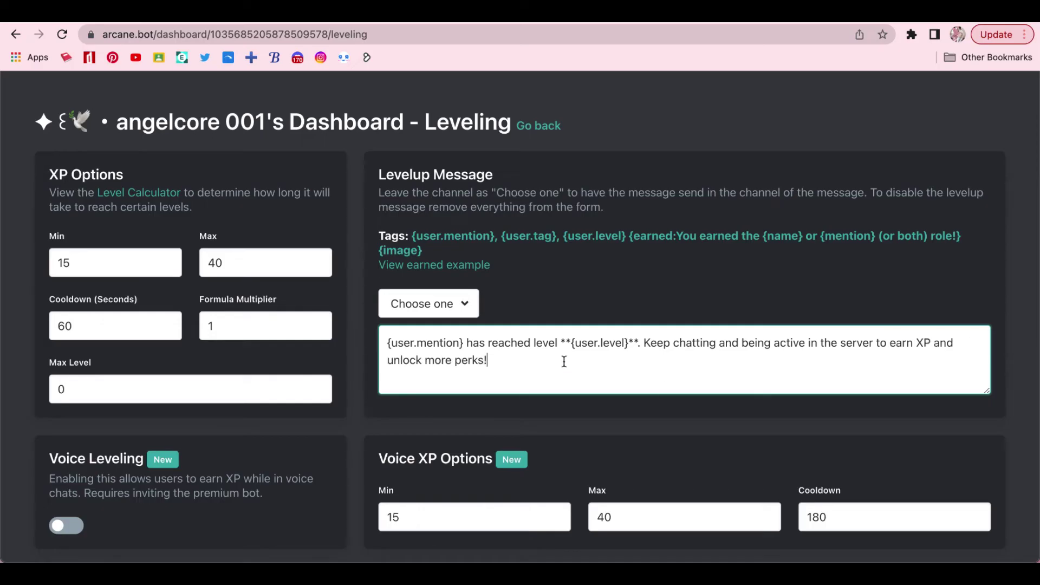
type(" more perks!")
Look through the leveling settings from the voice XP options and level card down to the role rewards and XP restrictions
scroll(566, 357, "down", 1)
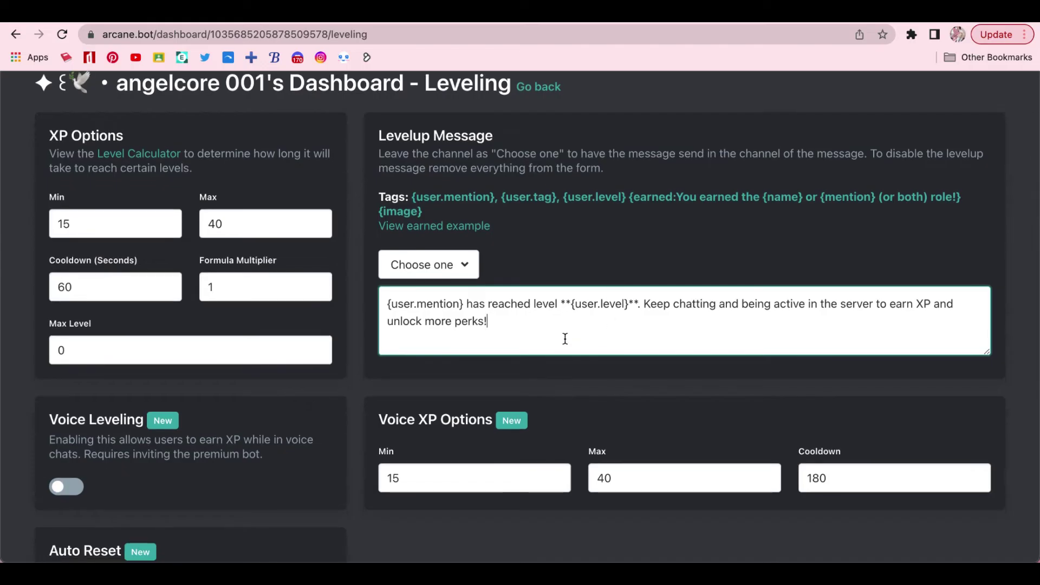
scroll(565, 339, "down", 1)
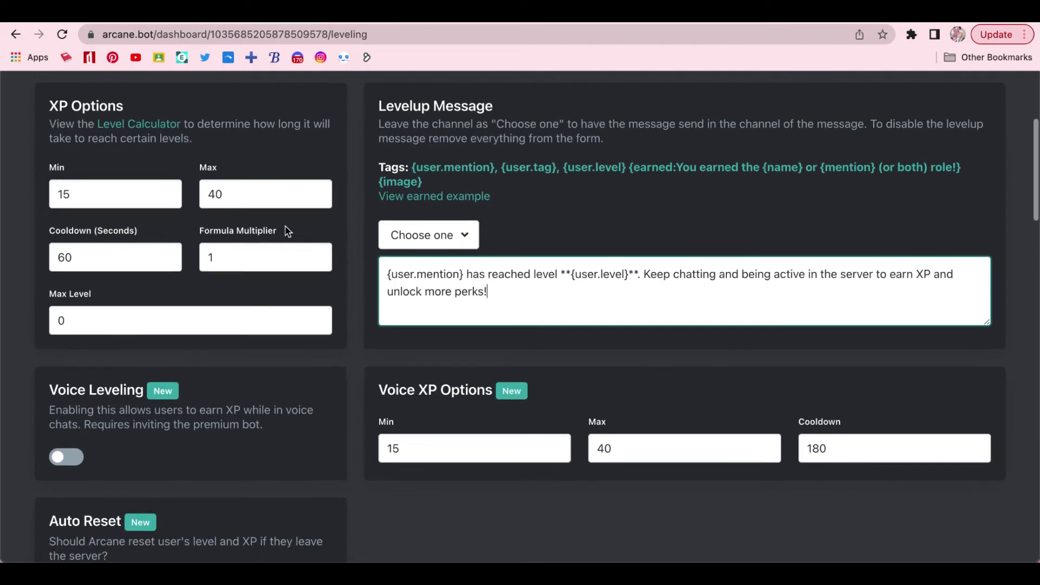
scroll(432, 383, "down", 4)
left_click(539, 383)
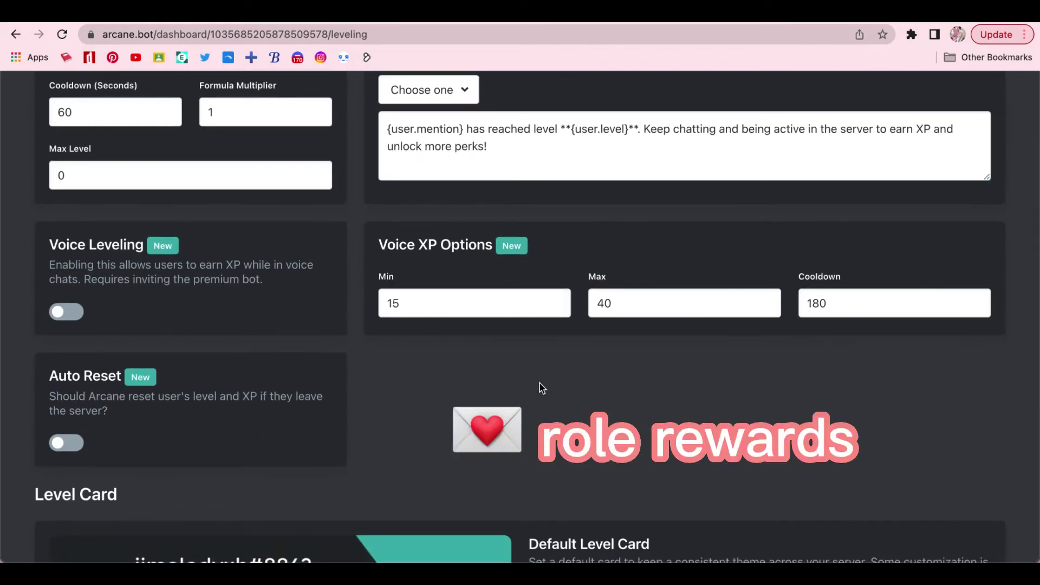
scroll(540, 382, "down", 6)
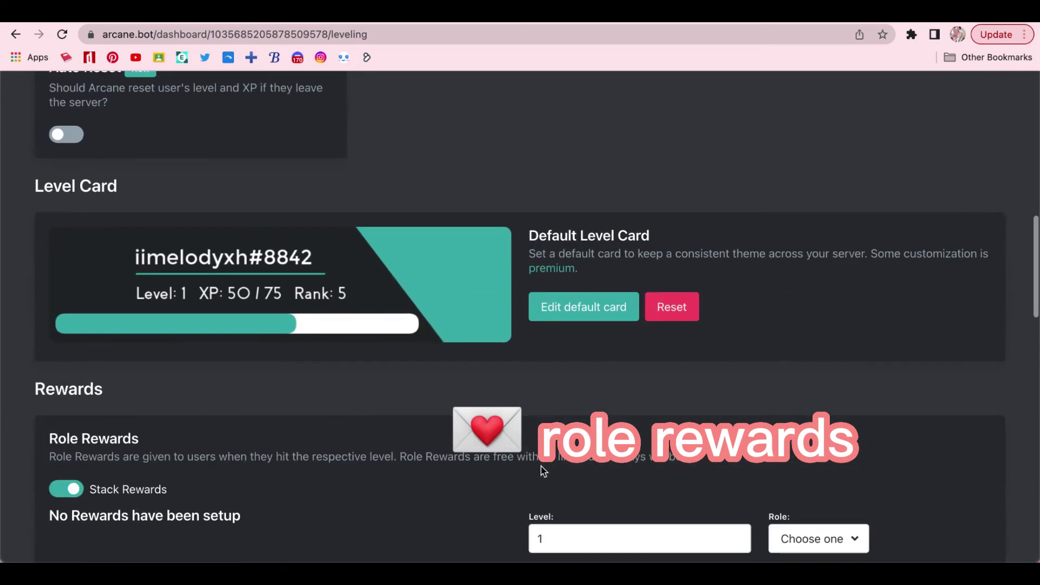
scroll(544, 471, "down", 2)
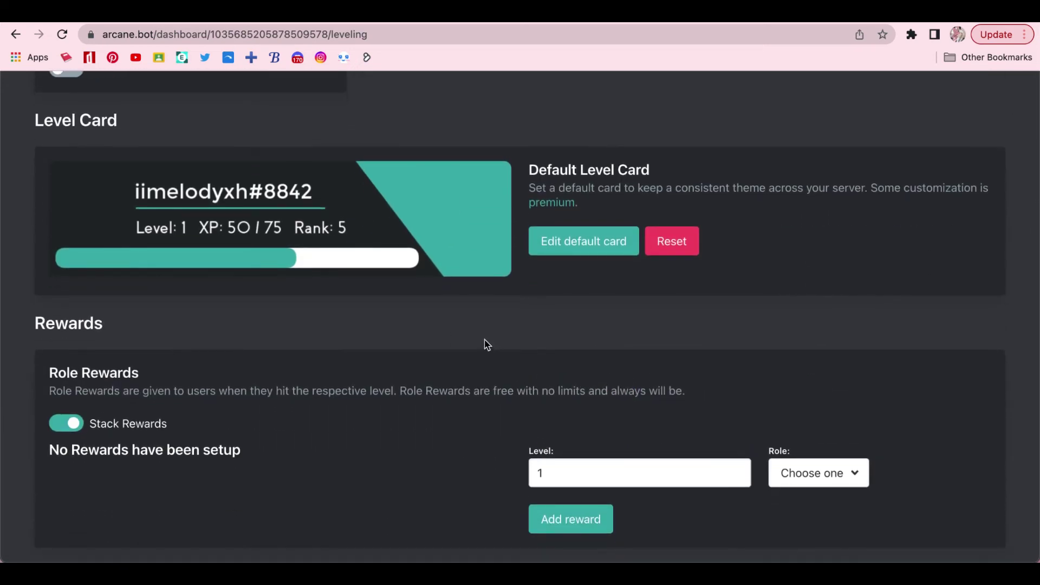
scroll(490, 339, "down", 1)
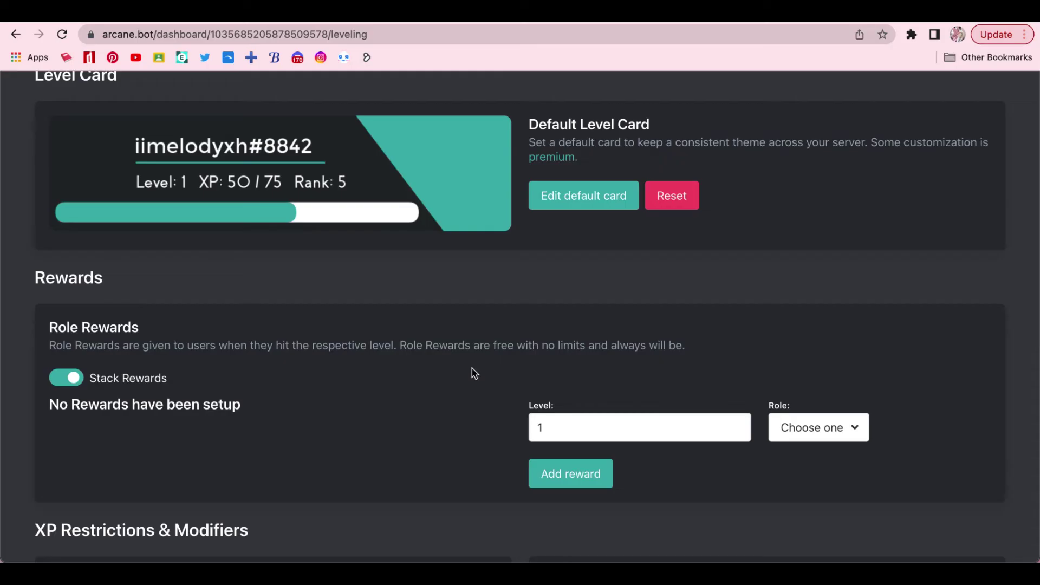
scroll(473, 371, "down", 3)
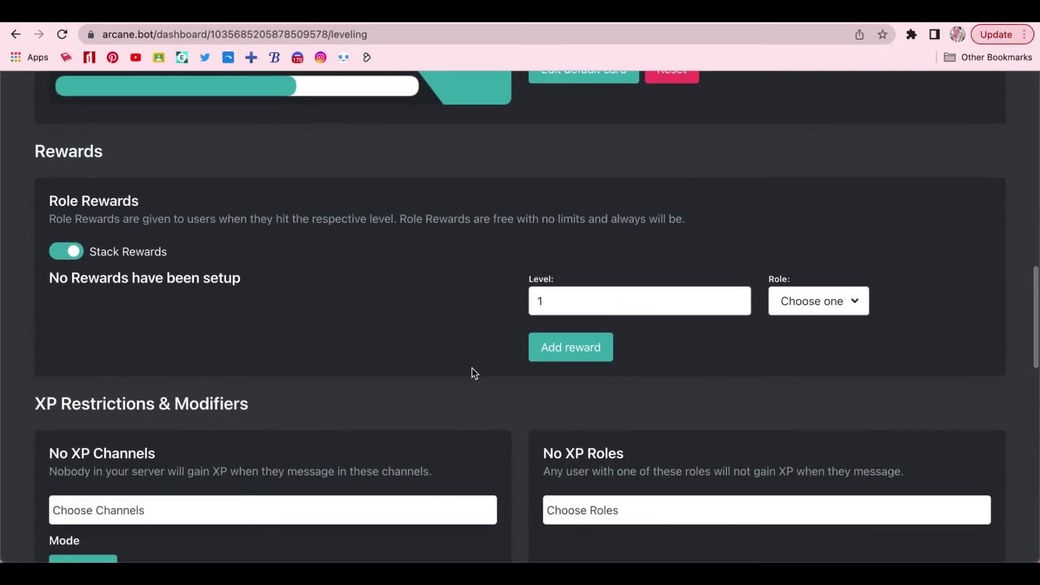
scroll(472, 371, "down", 1)
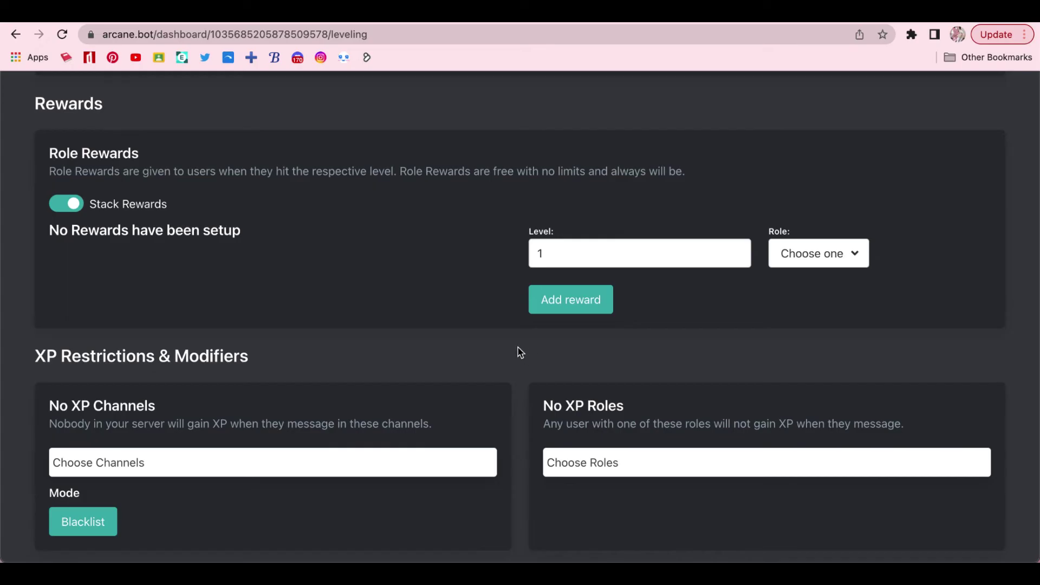
scroll(521, 350, "down", 1)
scroll(526, 341, "up", 2)
Add a role reward that gives the level 5+ role at level 5
left_click(818, 331)
scroll(841, 432, "down", 5)
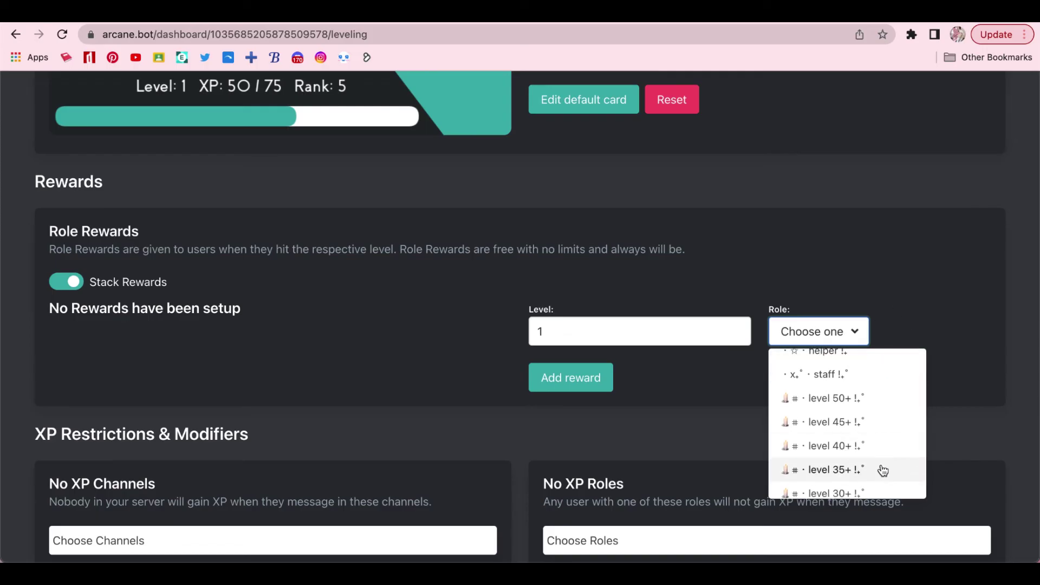
scroll(866, 444, "down", 4)
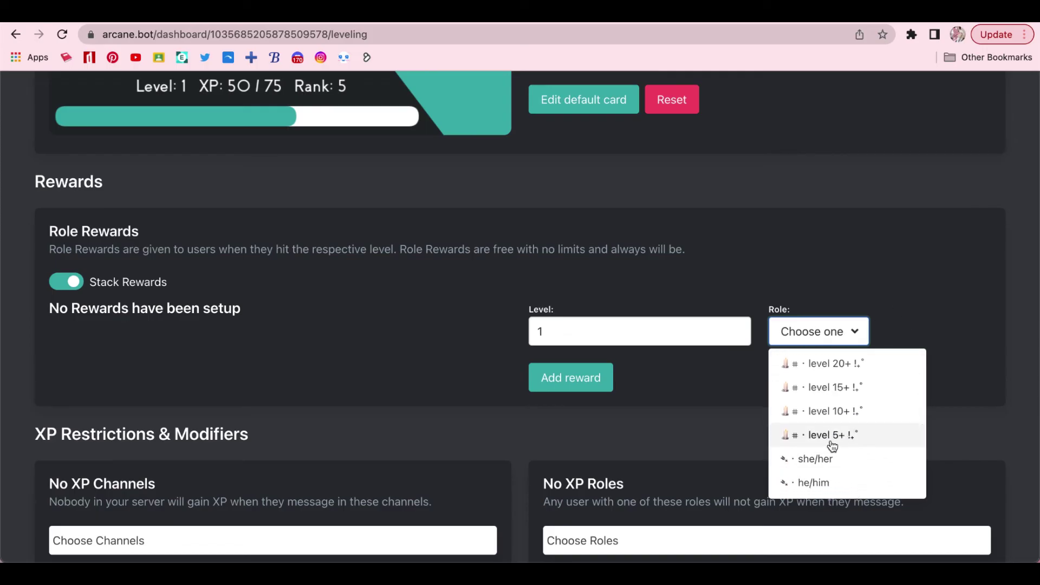
left_click(845, 446)
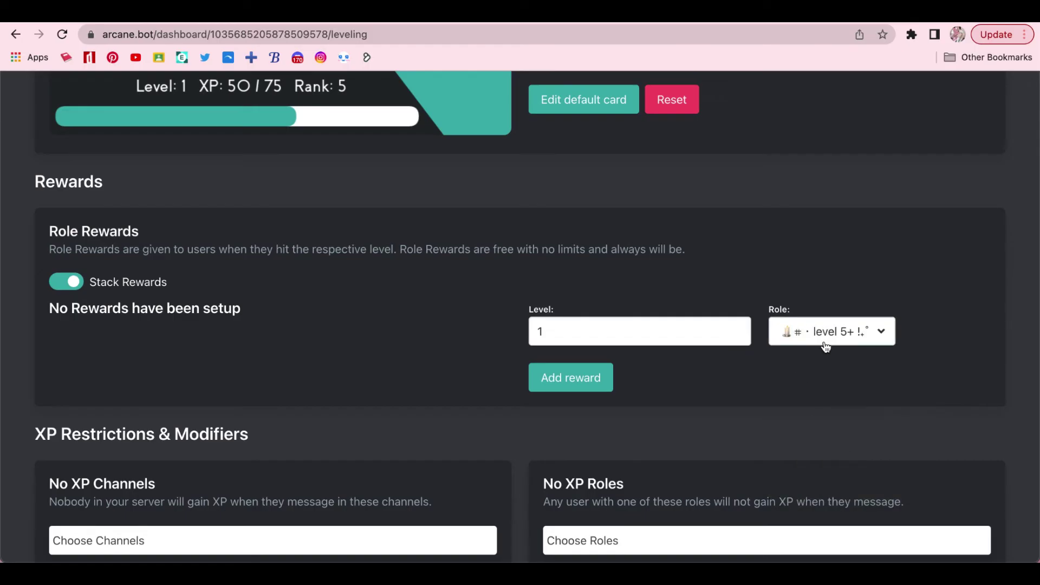
left_click(563, 336)
key("BackSpace")
type("5")
left_click(671, 410)
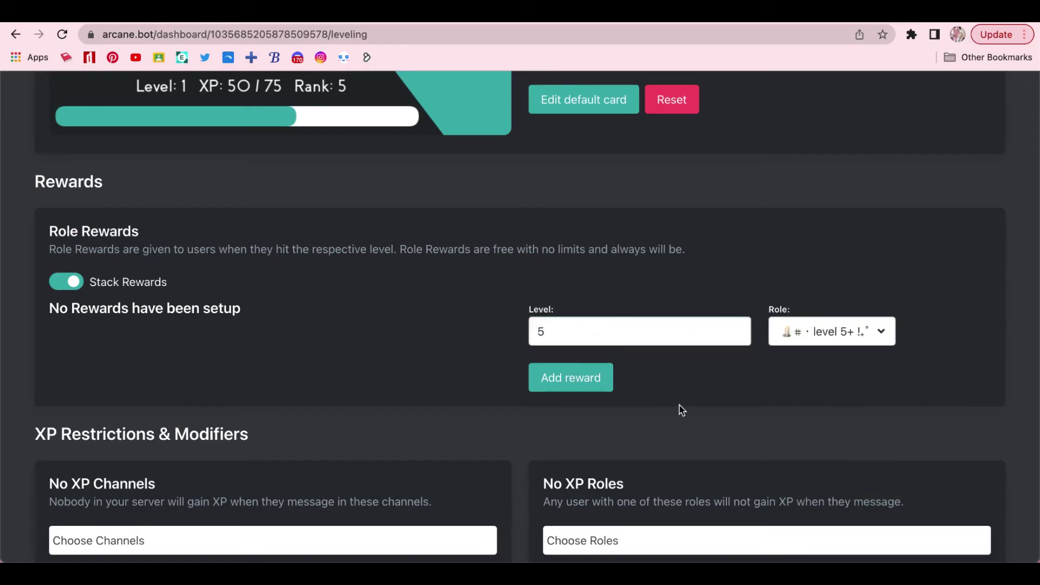
left_click(598, 390)
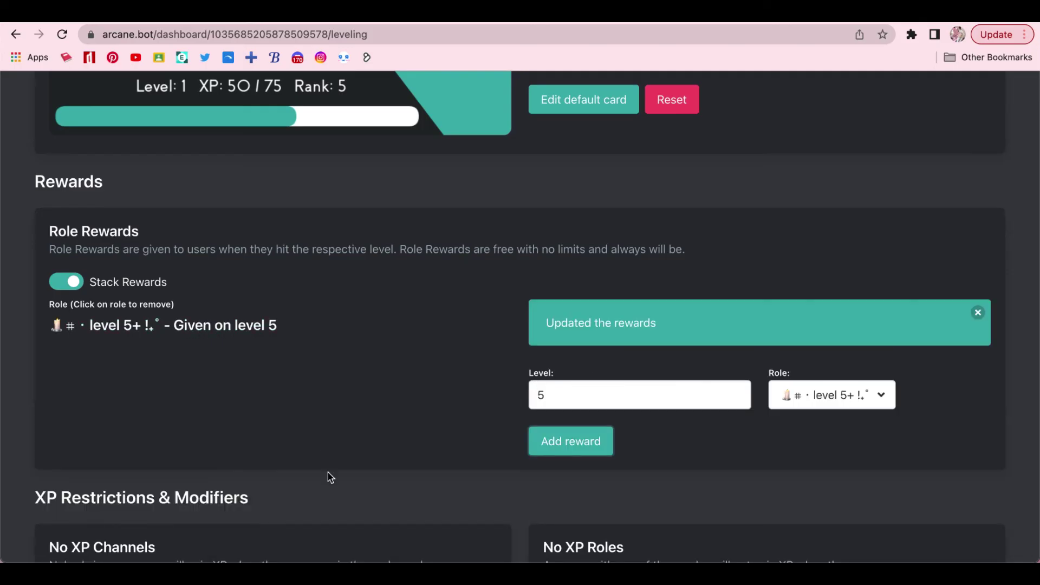
Add a role reward that gives the level 10+ role at level 10
left_click(882, 395)
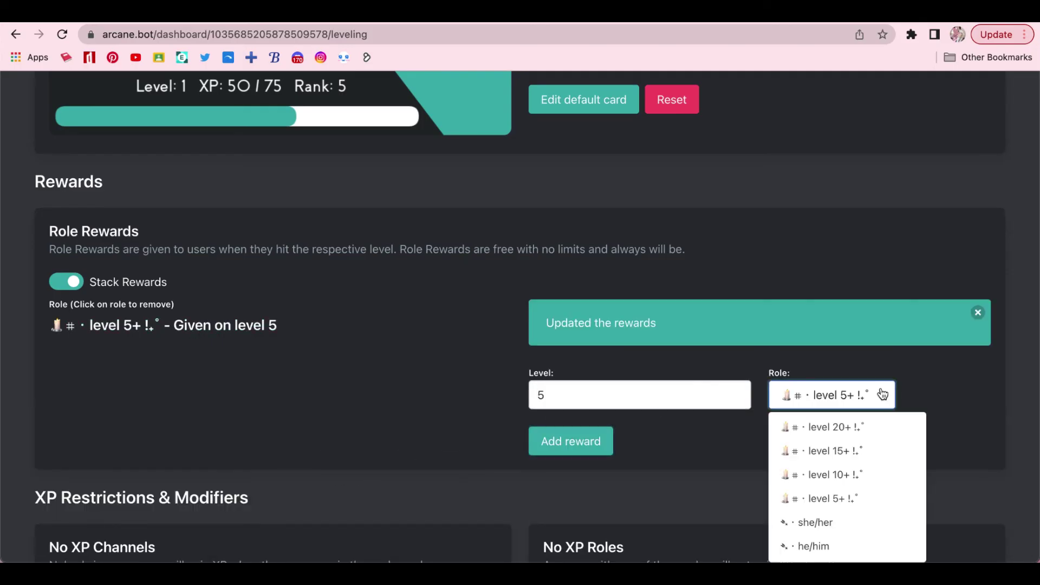
left_click(838, 477)
left_click(605, 405)
key("BackSpace")
type("10")
left_click(596, 442)
Add role rewards giving the level 15+, 20+ and 25+ roles at levels 15, 20 and 25 respectively
left_click(791, 386)
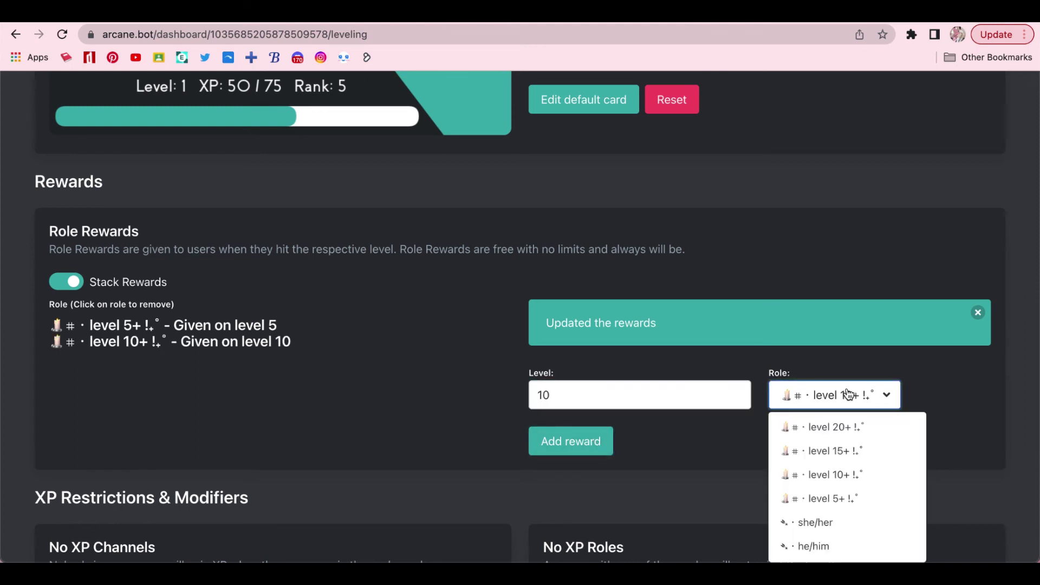
left_click(846, 447)
left_click(617, 398)
key("BackSpace")
type("5")
left_click(568, 441)
left_click(564, 438)
left_click(571, 441)
Add role rewards for the level 30+, 35+, 40+, 45+ and 50+ roles at their matching levels, and dismiss the update notice
left_click(834, 395)
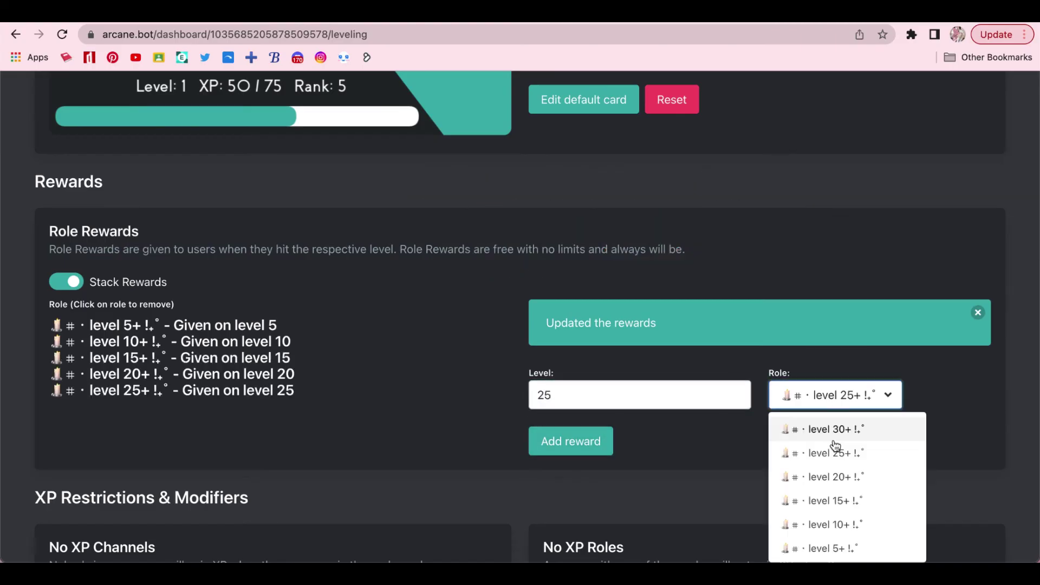
left_click(570, 441)
left_click(571, 441)
left_click(834, 395)
left_click(571, 441)
left_click(834, 395)
left_click(834, 483)
left_click(571, 441)
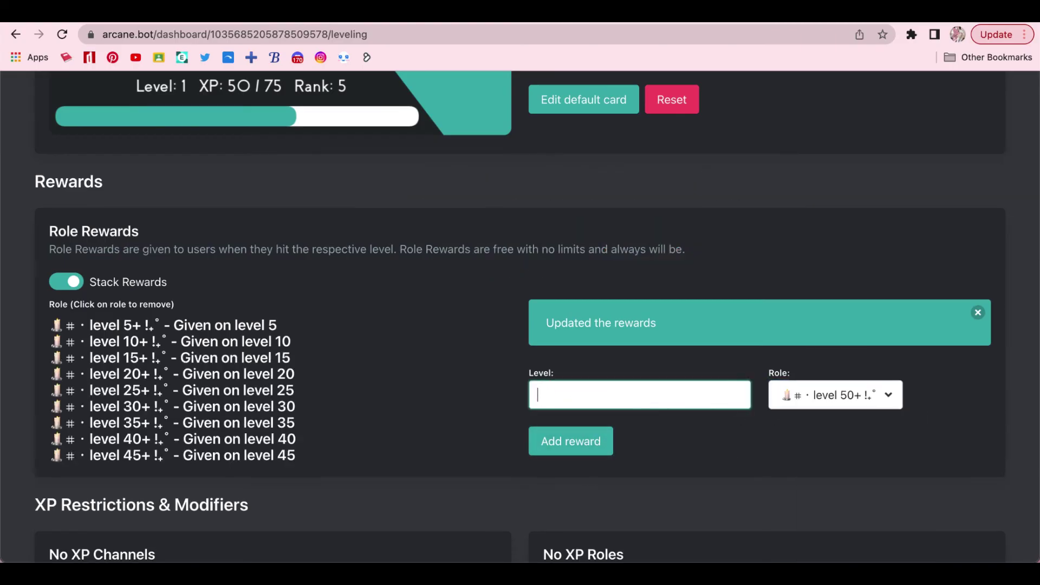
left_click(571, 441)
scroll(162, 357, "down", 2)
left_click(978, 204)
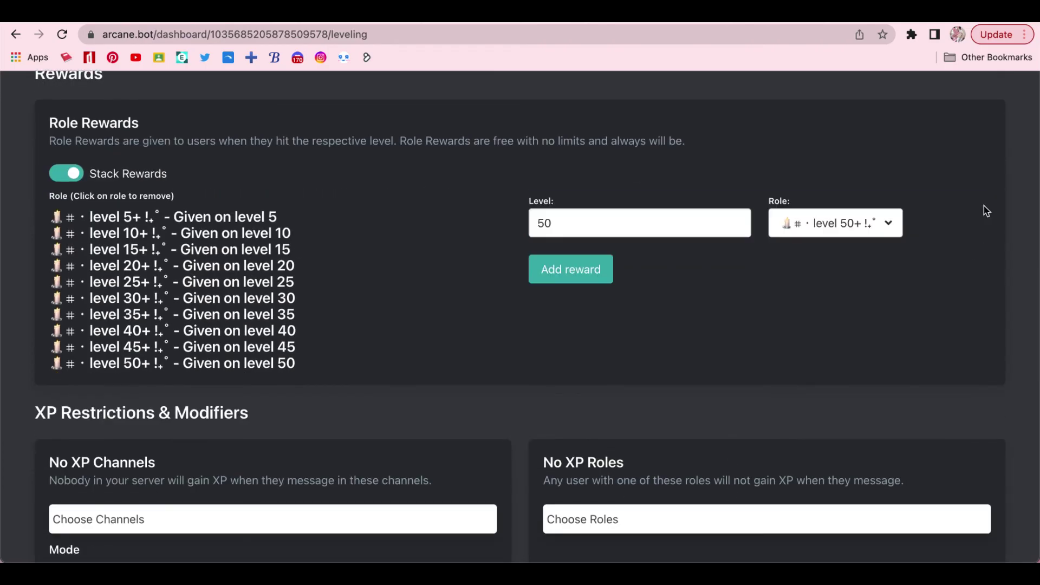
scroll(834, 425, "down", 3)
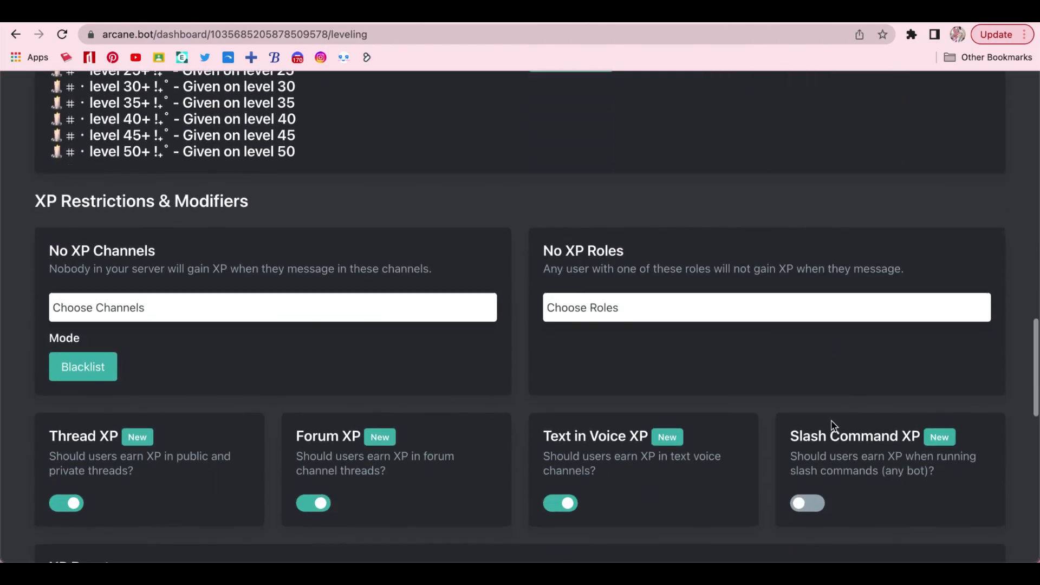